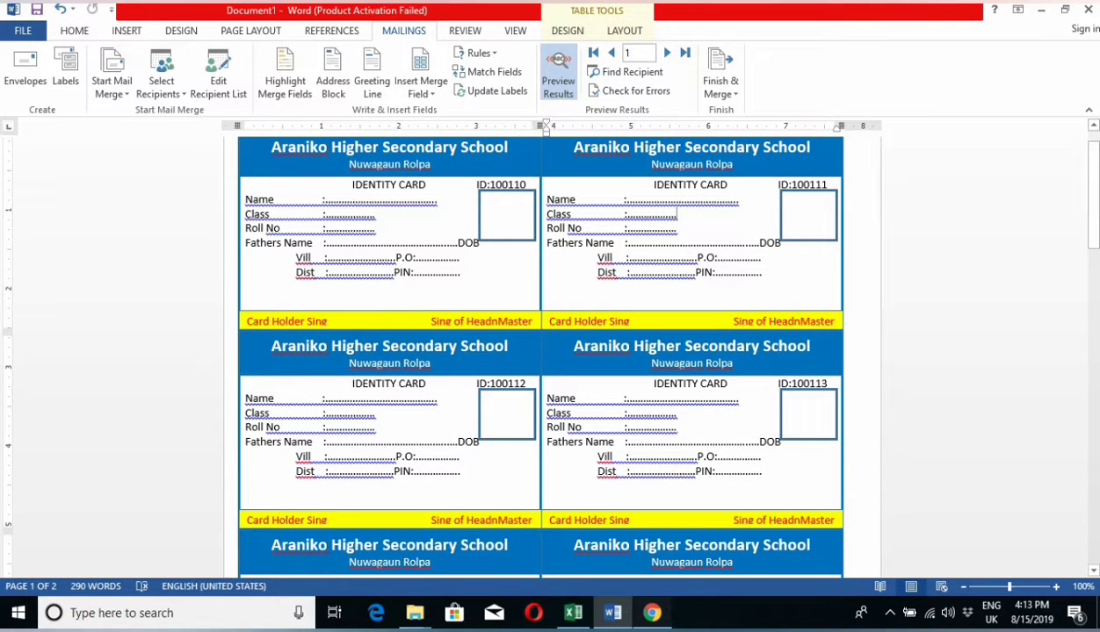
# Step: Review the merged ID cards in Preview Results, then minimize the Word window
pyautogui.scroll(-2, 538, 351)
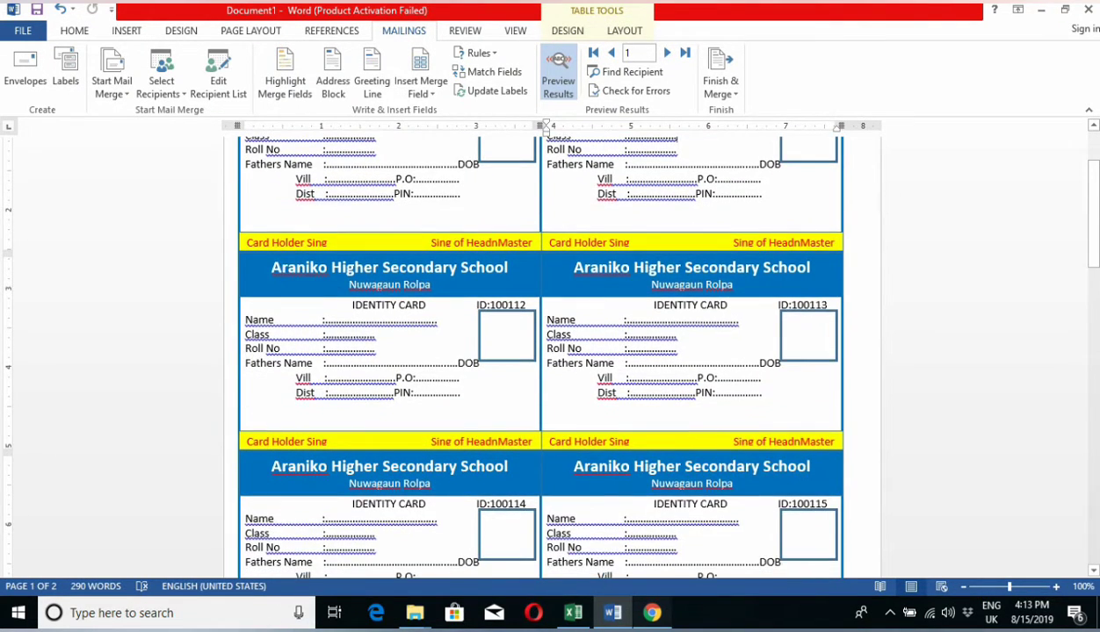
pyautogui.scroll(2, 537, 351)
pyautogui.scroll(-2, 537, 352)
pyautogui.scroll(-3, 538, 352)
pyautogui.scroll(2, 538, 351)
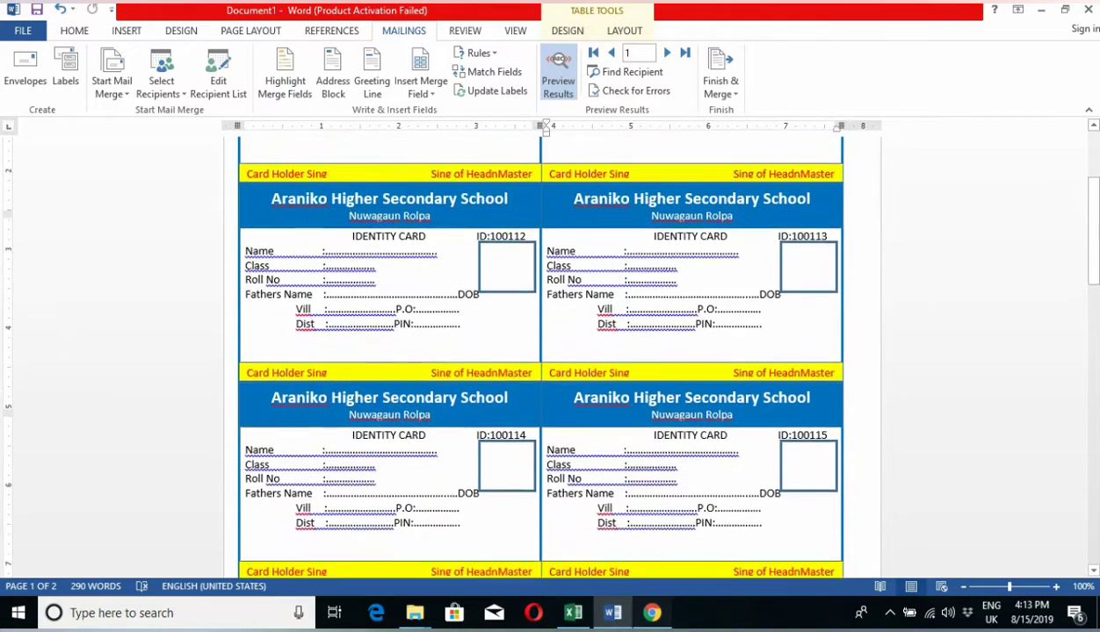
pyautogui.scroll(3, 538, 351)
pyautogui.scroll(1, 537, 352)
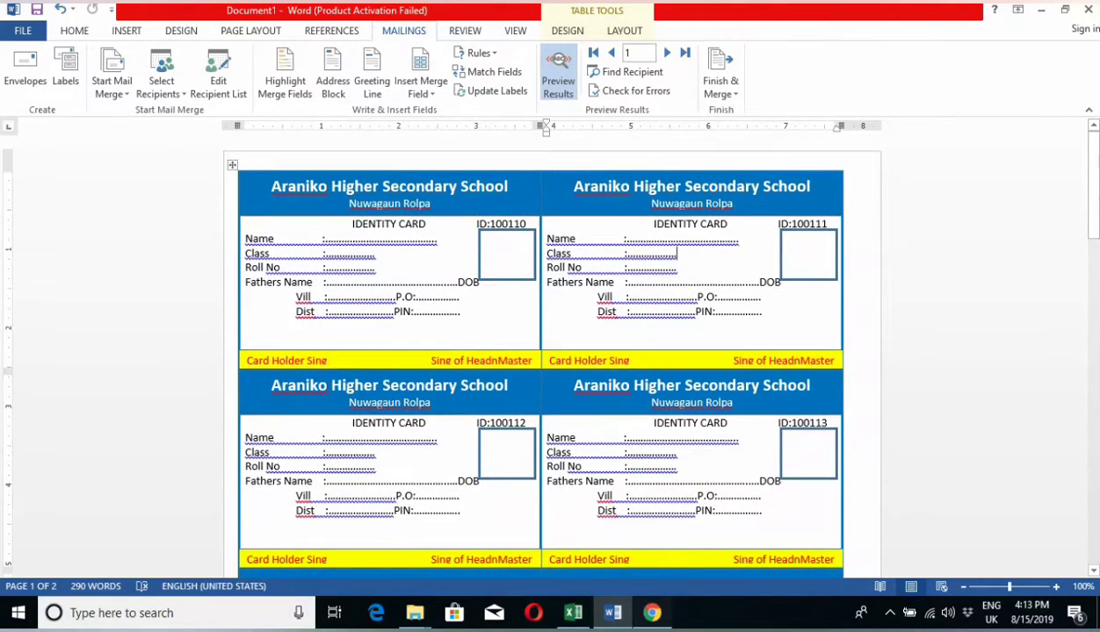
pyautogui.scroll(-1, 537, 351)
pyautogui.scroll(1, 537, 352)
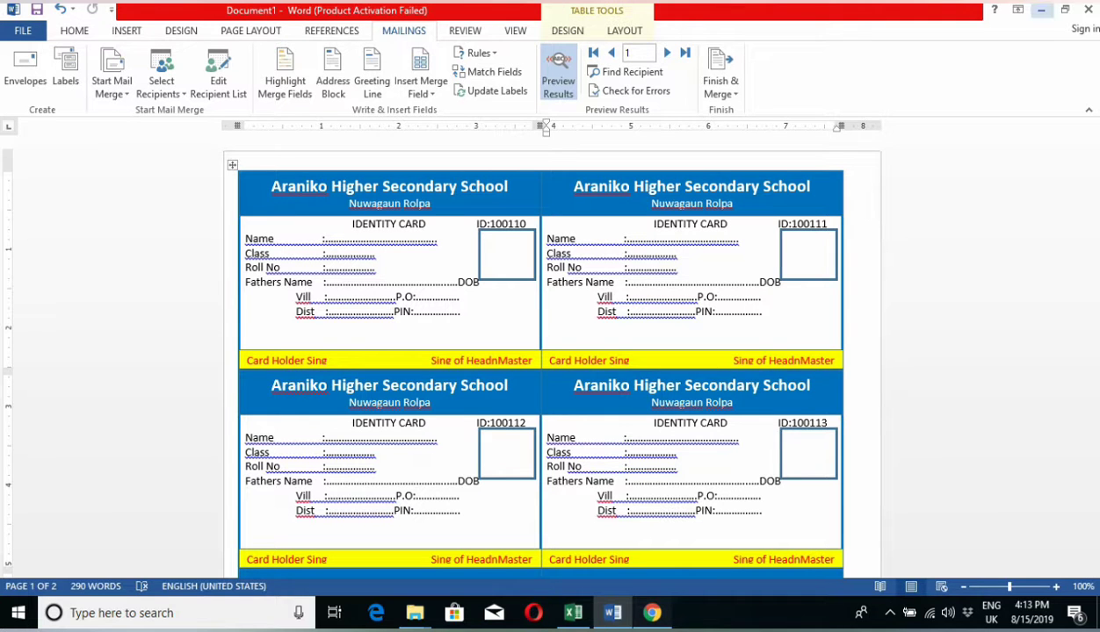
pyautogui.click(1040, 10)
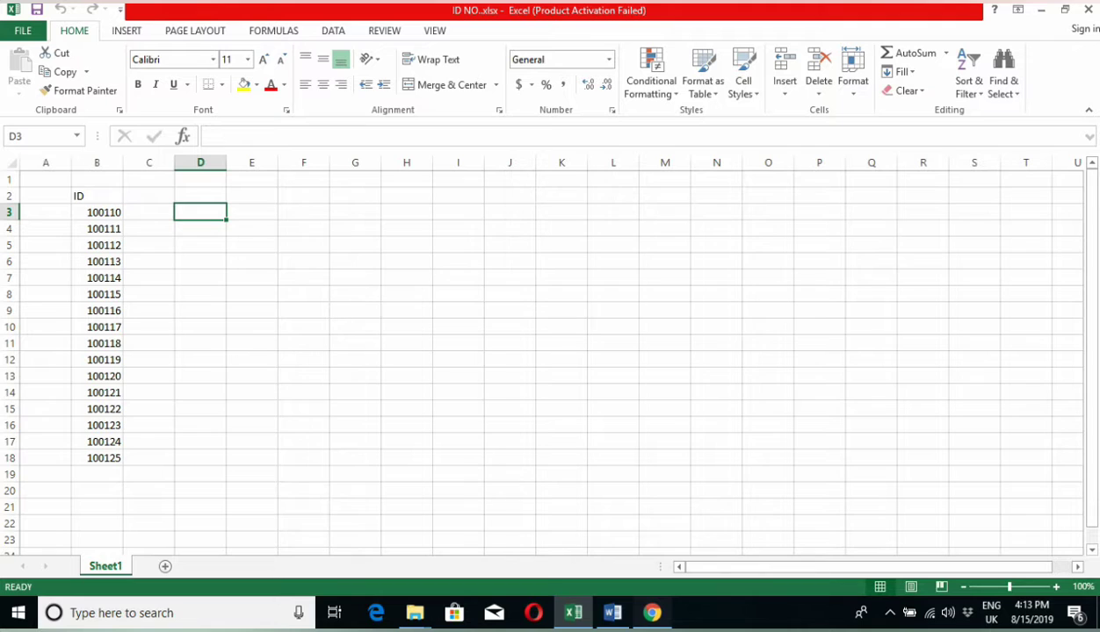
# Step: Select and review the IDs 100110–100125 in Excel column B, then minimize to the desktop
pyautogui.click(97, 196)
pyautogui.moveTo(97, 196); pyautogui.dragTo(97, 442)
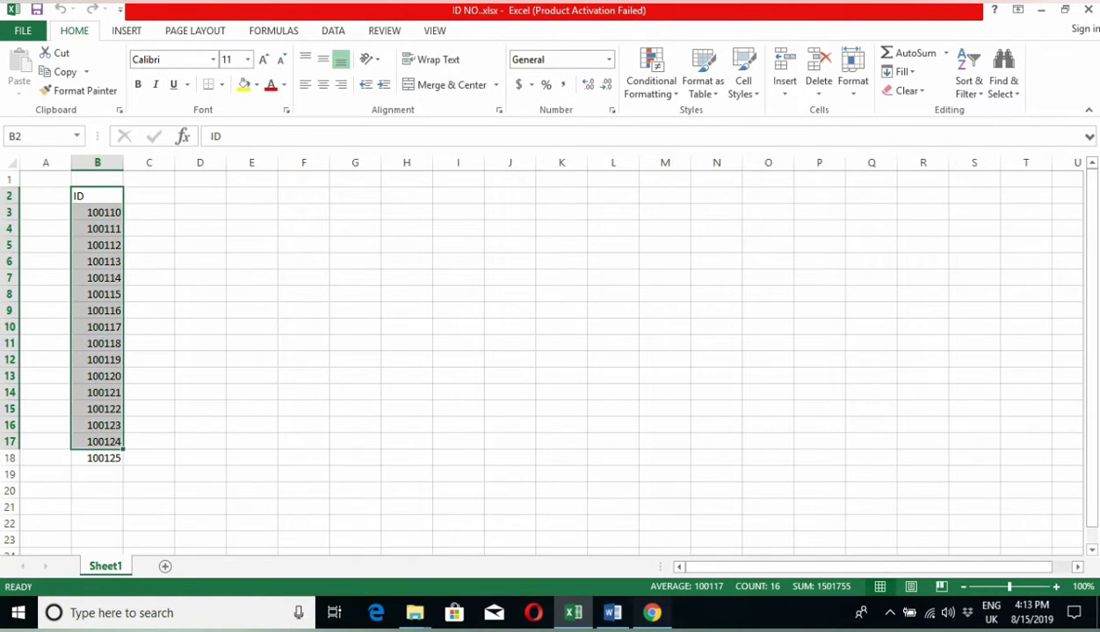
pyautogui.click(200, 392)
pyautogui.moveTo(97, 196); pyautogui.dragTo(96, 458)
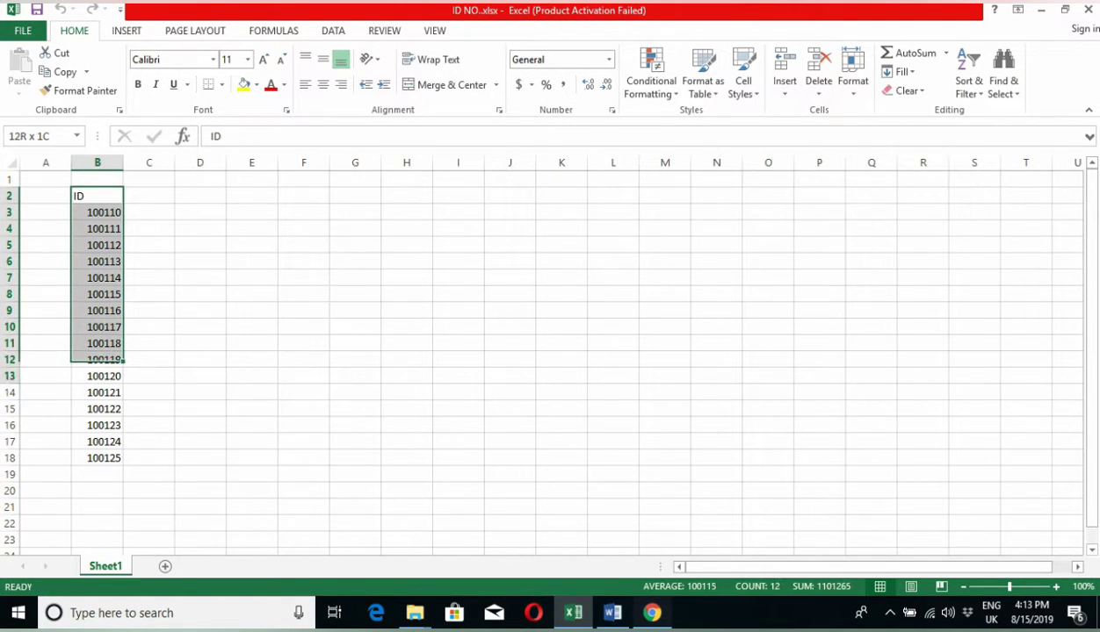
pyautogui.click(251, 376)
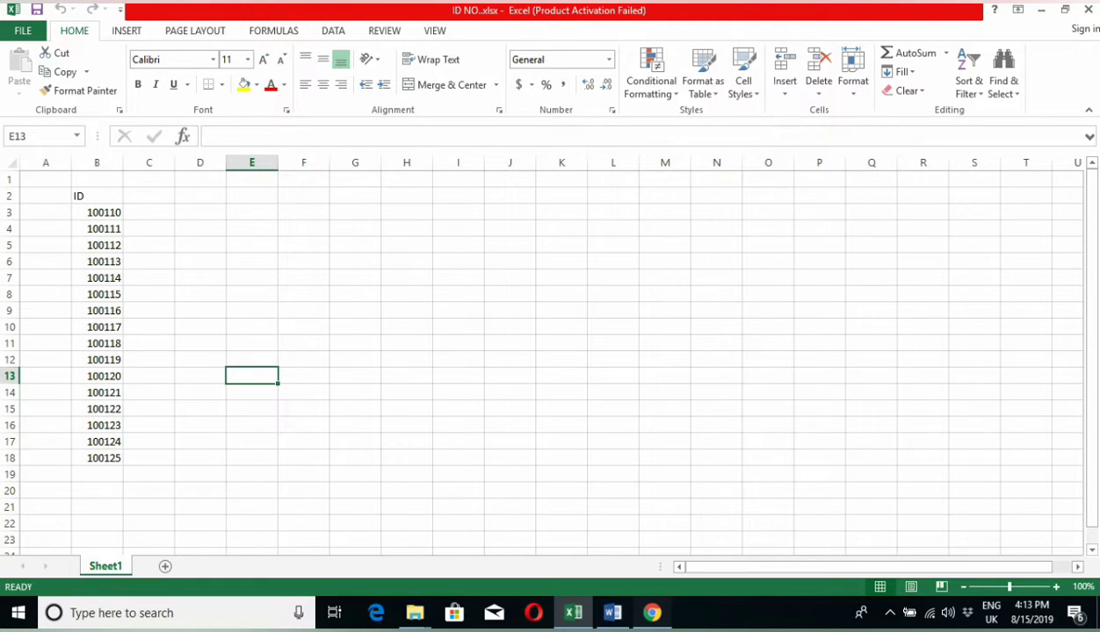
pyautogui.press('super+d')
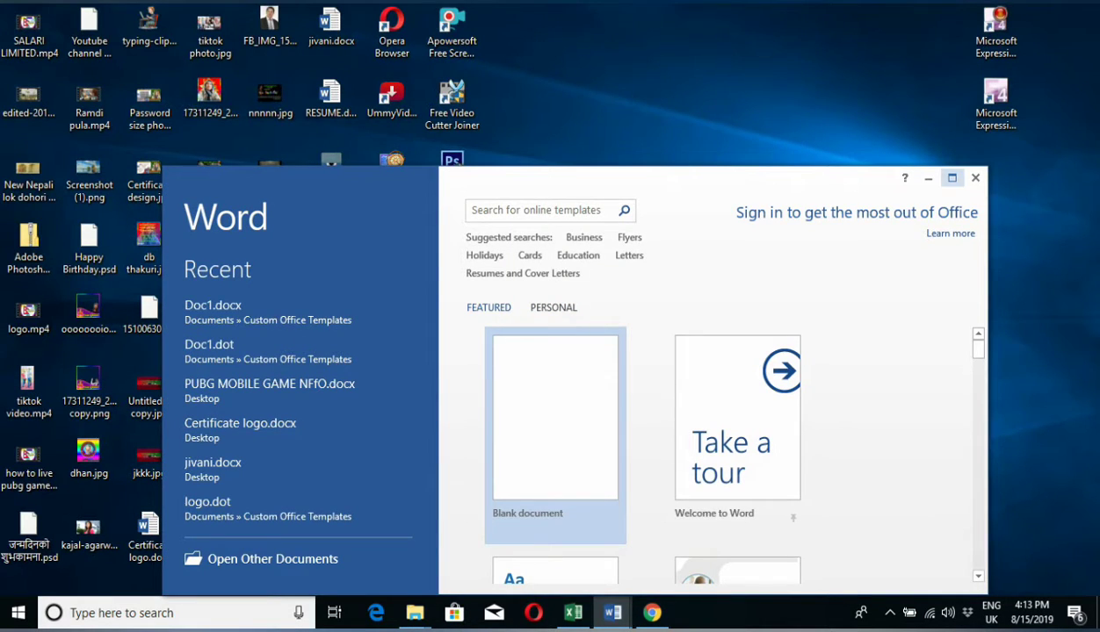
# Step: Create a blank document and pull in its left, right and top margins on the ruler
pyautogui.click(951, 177)
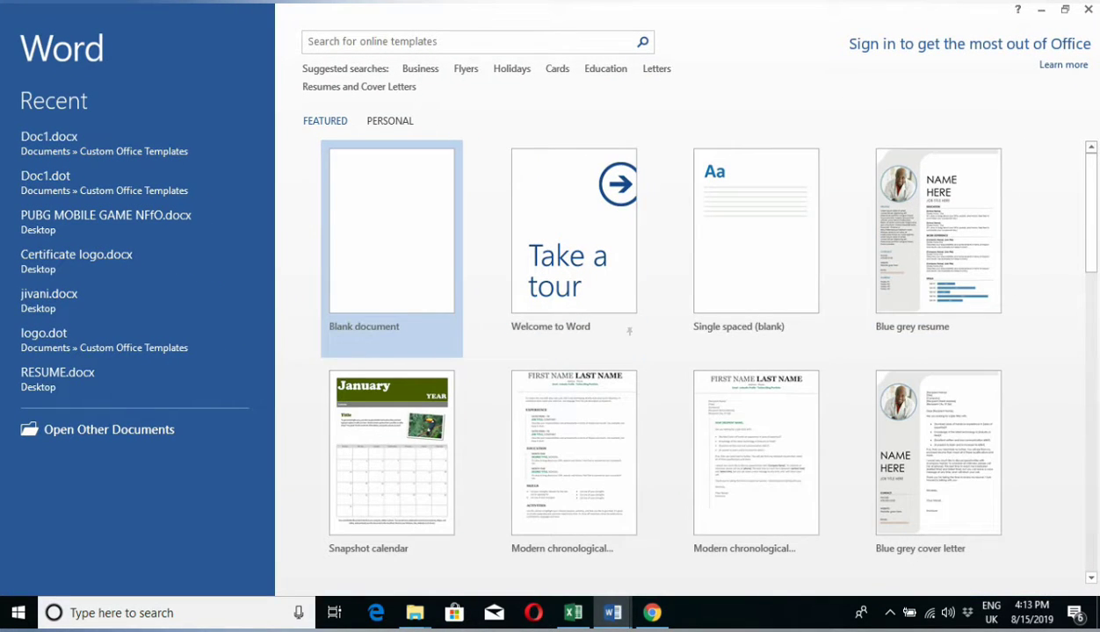
pyautogui.click(391, 250)
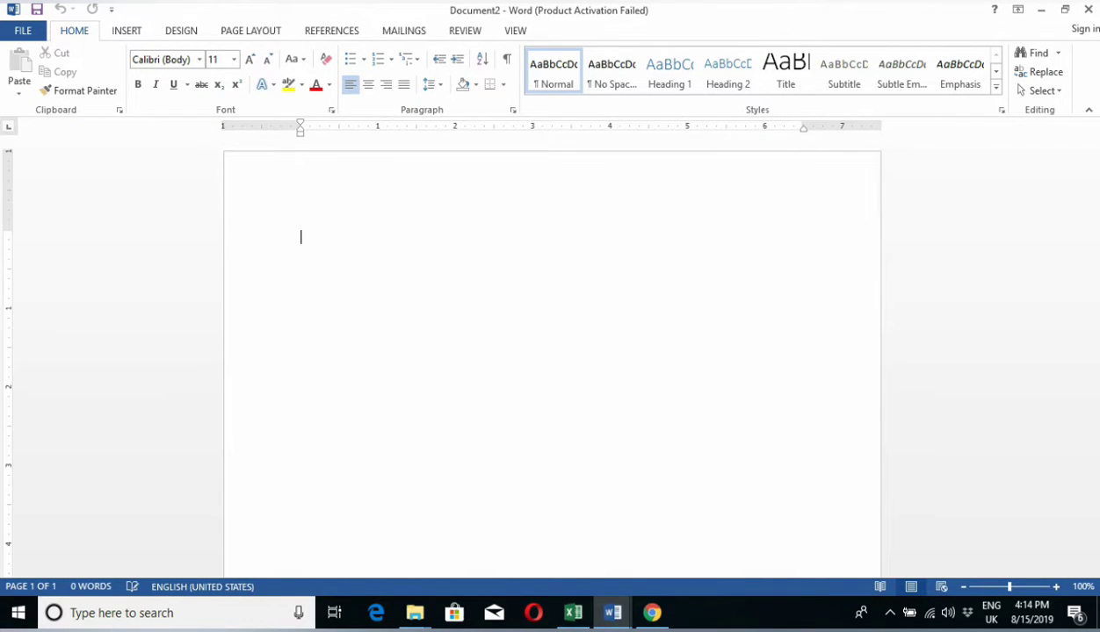
pyautogui.moveTo(295, 126); pyautogui.dragTo(229, 125)
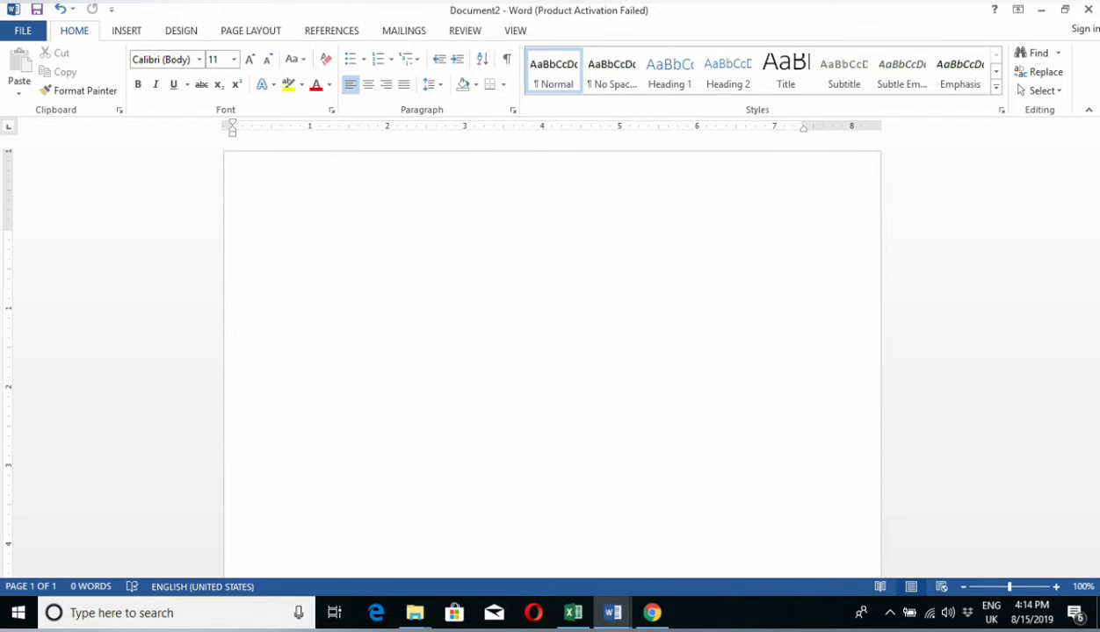
pyautogui.moveTo(802, 126); pyautogui.dragTo(852, 126)
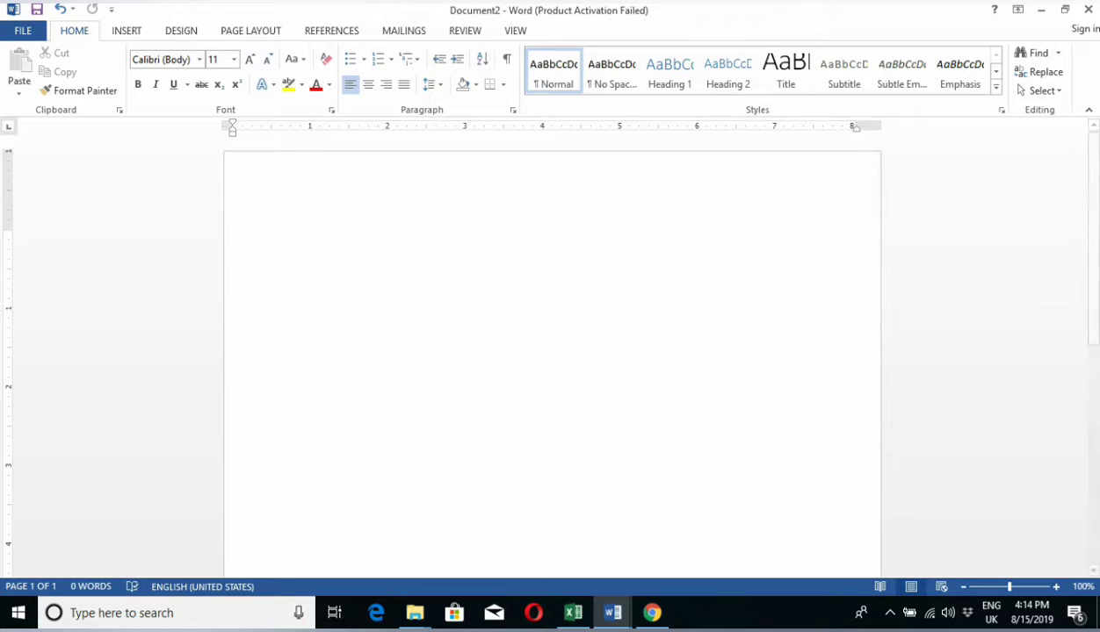
pyautogui.moveTo(7, 229); pyautogui.dragTo(8, 165)
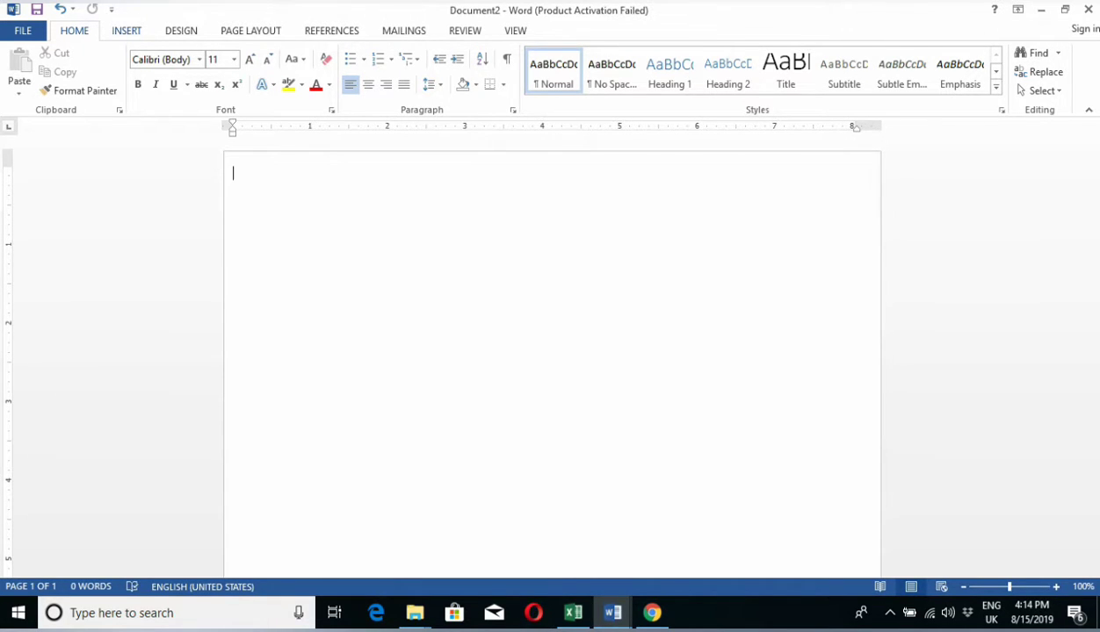
pyautogui.click(126, 31)
pyautogui.click(104, 70)
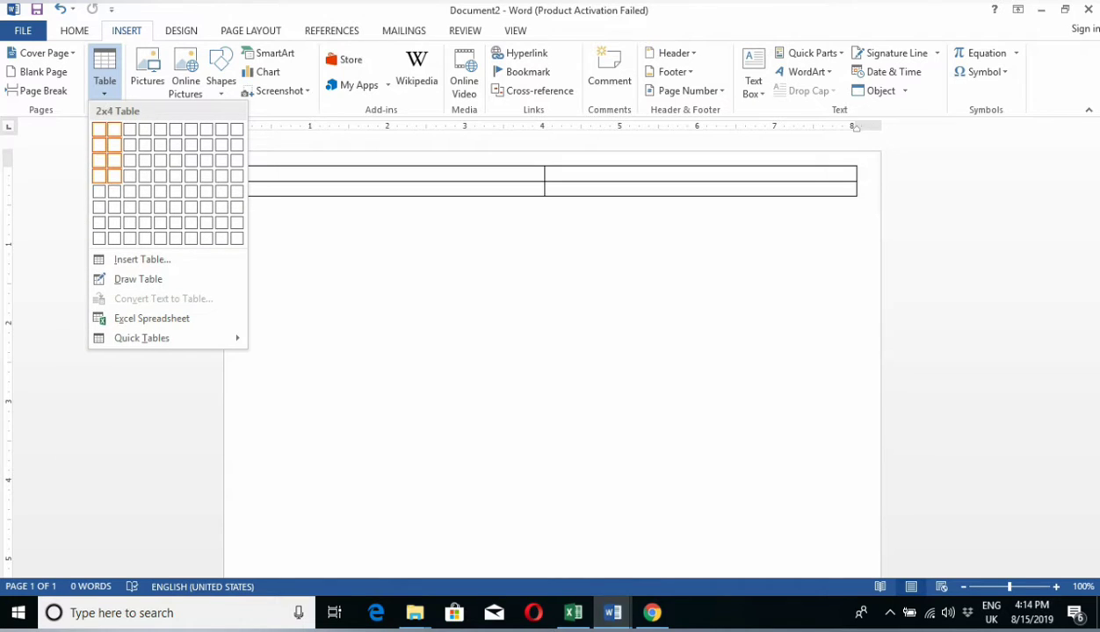
# Step: Insert a 2×5 table with a 2.4-inch fixed row height and 3.9-inch column width
pyautogui.click(114, 191)
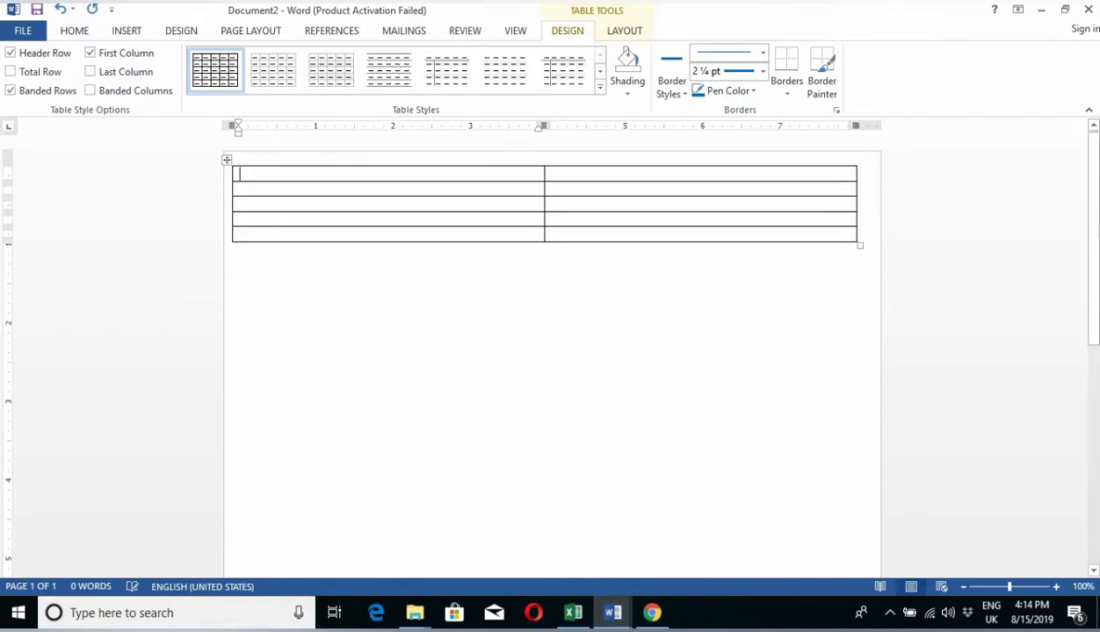
pyautogui.rightClick(227, 160)
pyautogui.click(290, 406)
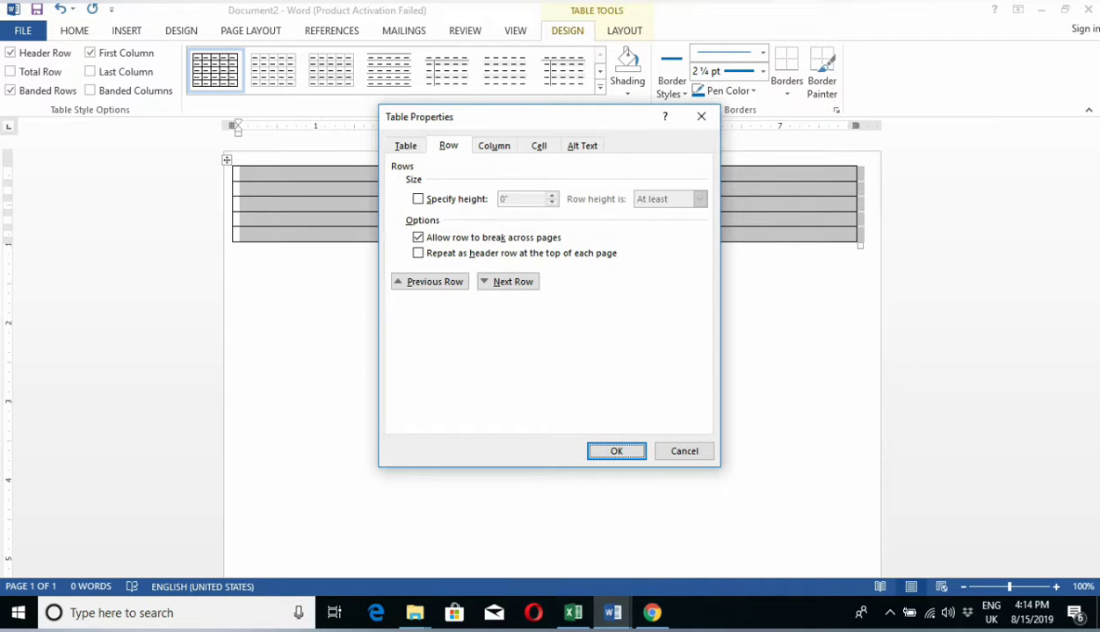
pyautogui.click(418, 198)
pyautogui.write('0.3')
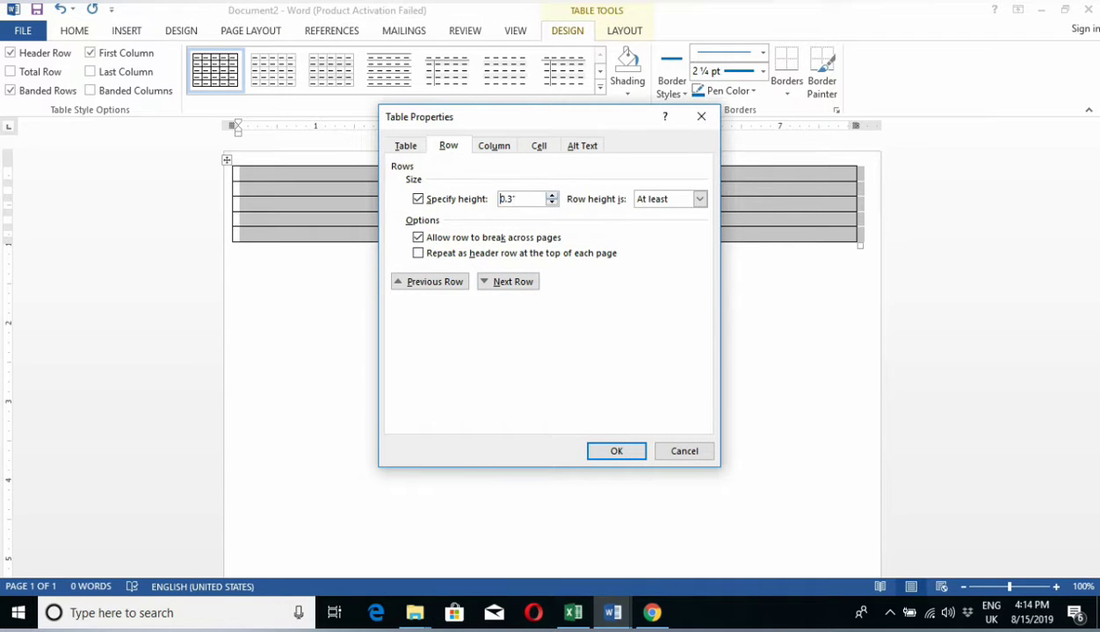
pyautogui.click(552, 195)
pyautogui.click(552, 195)
pyautogui.click(551, 195)
pyautogui.press('Up')
pyautogui.press('Up')
pyautogui.press('Up')
pyautogui.press('Up')
pyautogui.press('Up')
pyautogui.press('Up')
pyautogui.press('Up')
pyautogui.press('Up')
pyautogui.click(494, 146)
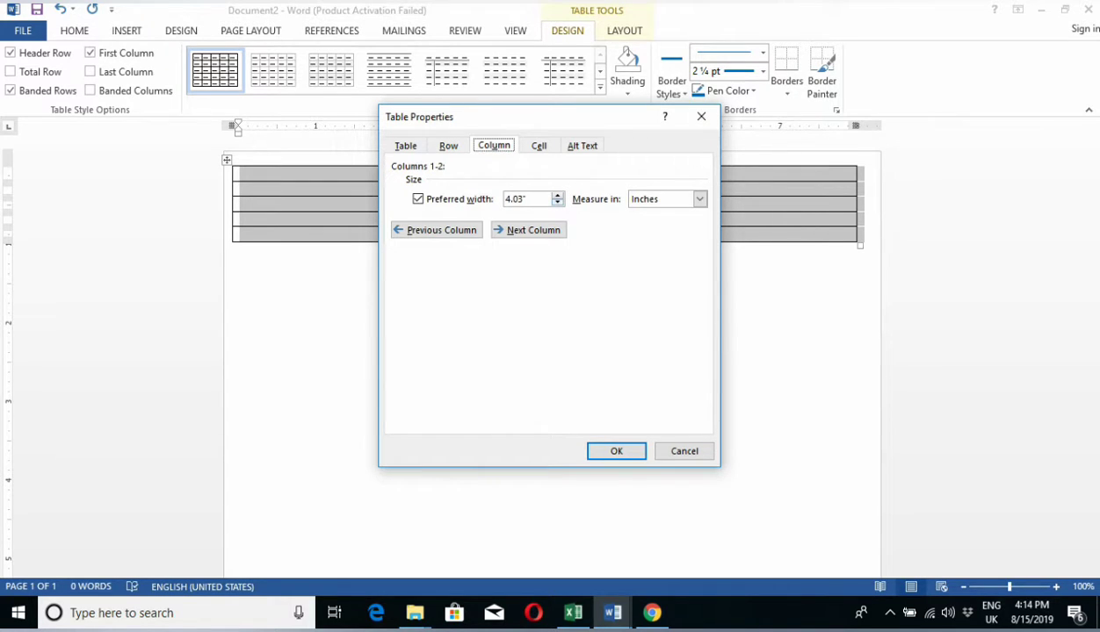
pyautogui.click(557, 202)
pyautogui.click(557, 202)
pyautogui.press('Return')
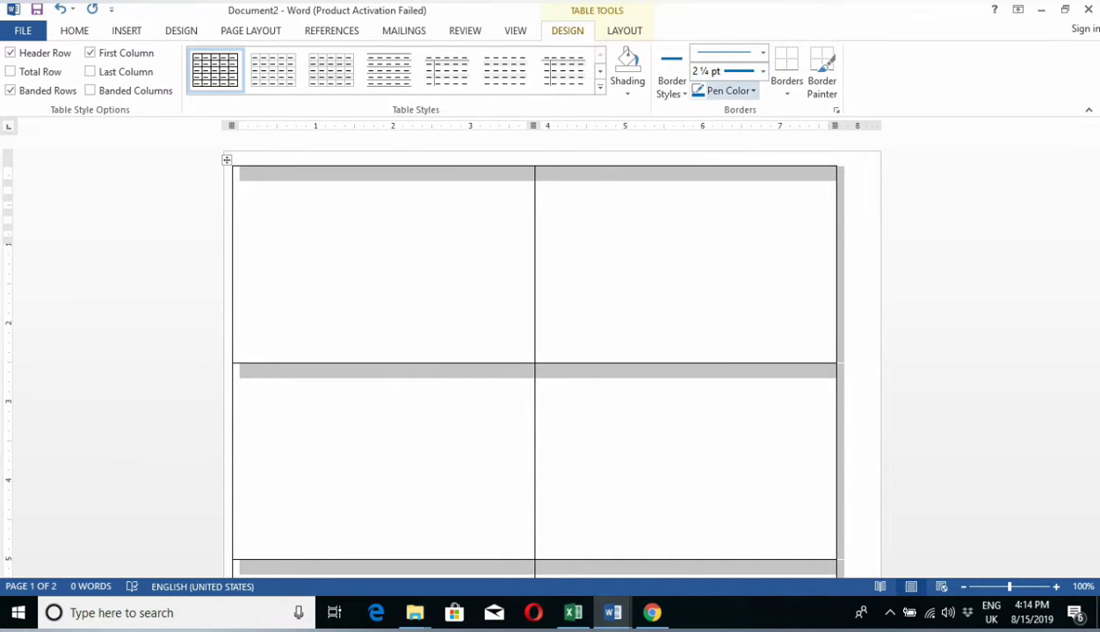
# Step: Apply blue 2¼ pt All Borders to the whole table
pyautogui.click(753, 91)
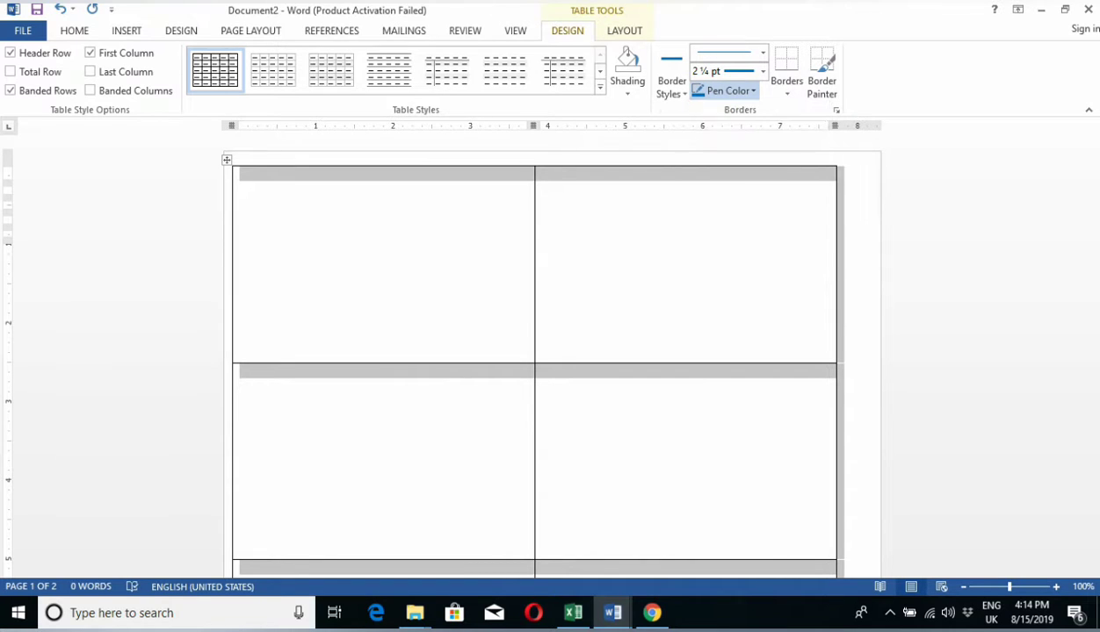
pyautogui.click(779, 238)
pyautogui.click(762, 71)
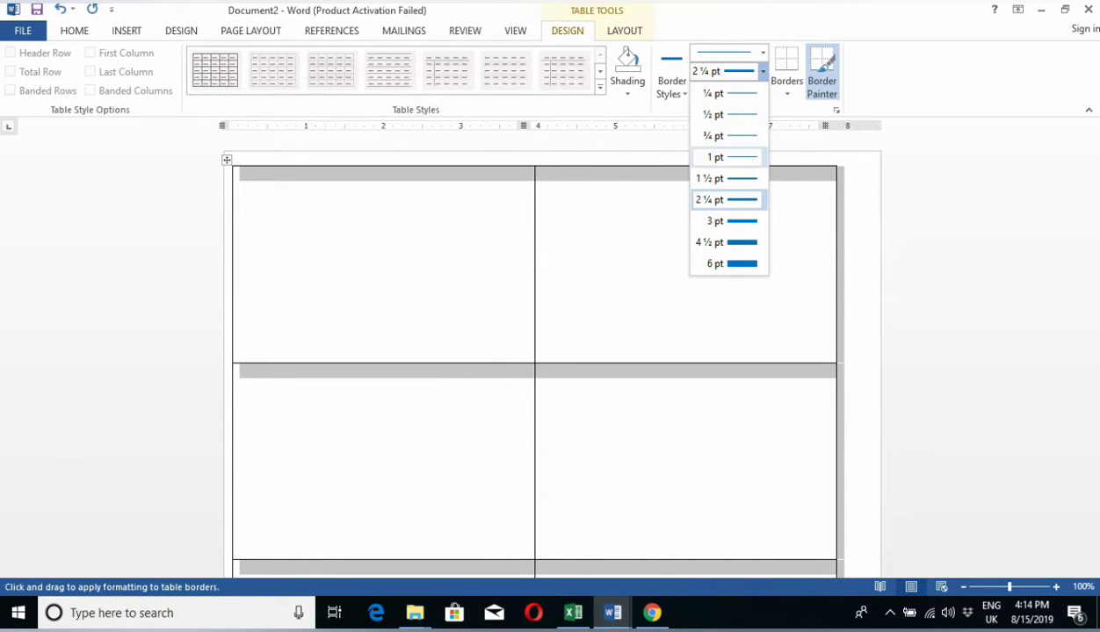
pyautogui.click(726, 198)
pyautogui.click(786, 88)
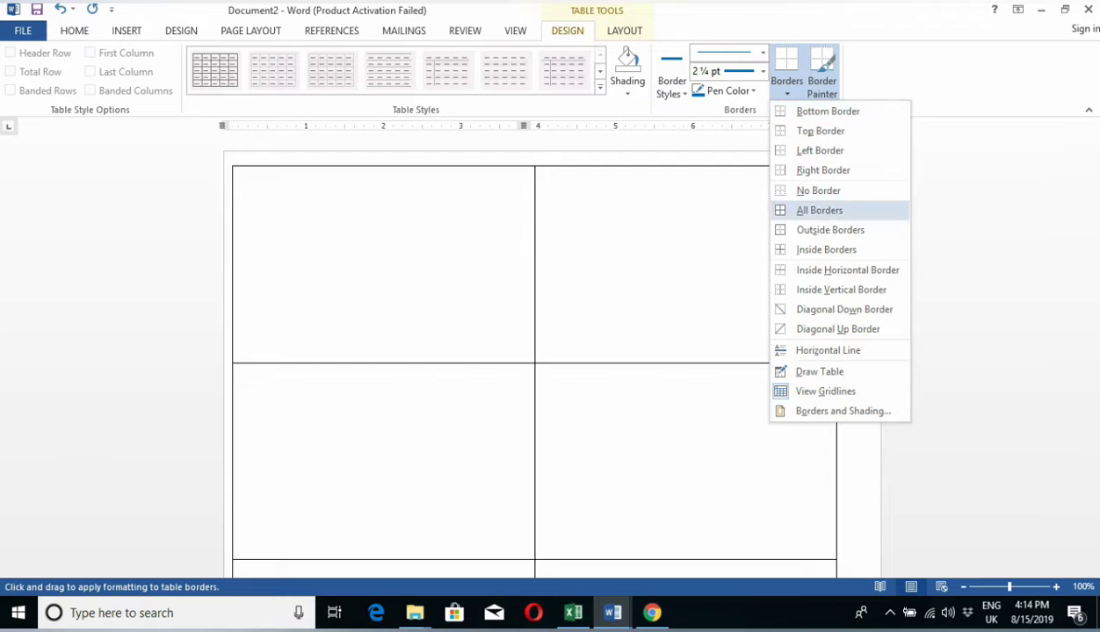
pyautogui.click(809, 208)
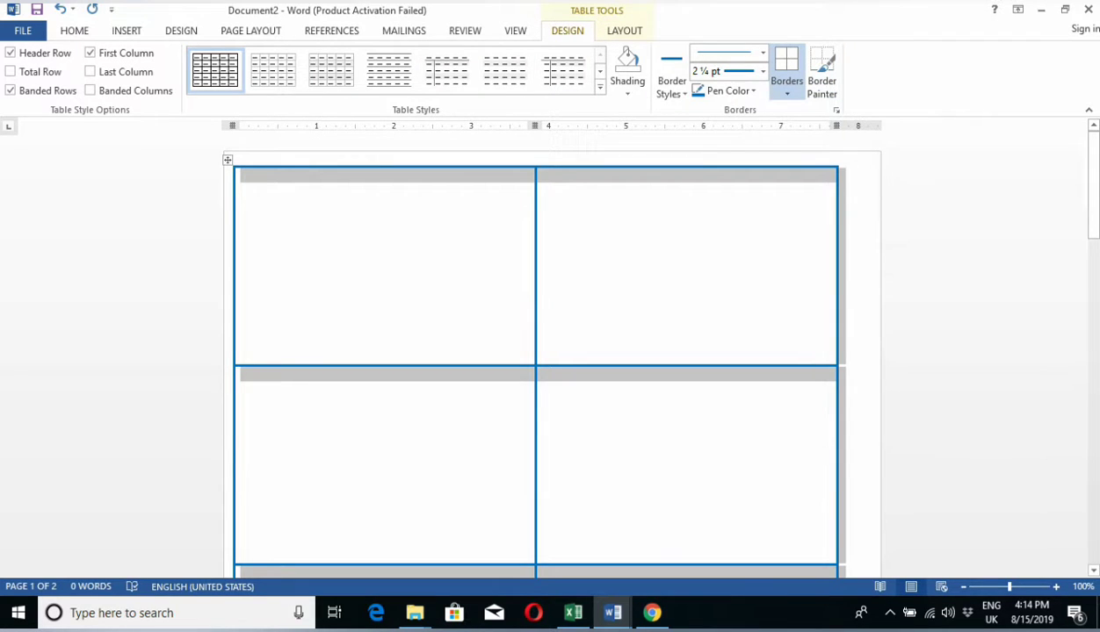
# Step: Place the cursor back at the top of the first table cell
pyautogui.click(240, 175)
pyautogui.press('Return')
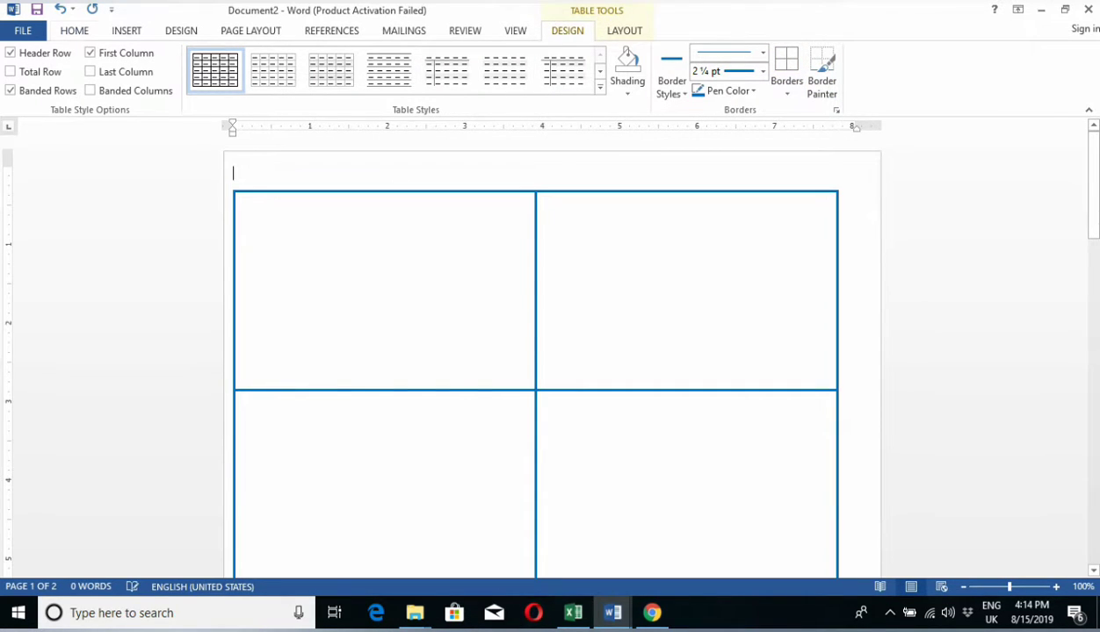
pyautogui.hotkey('ctrl', 'z')
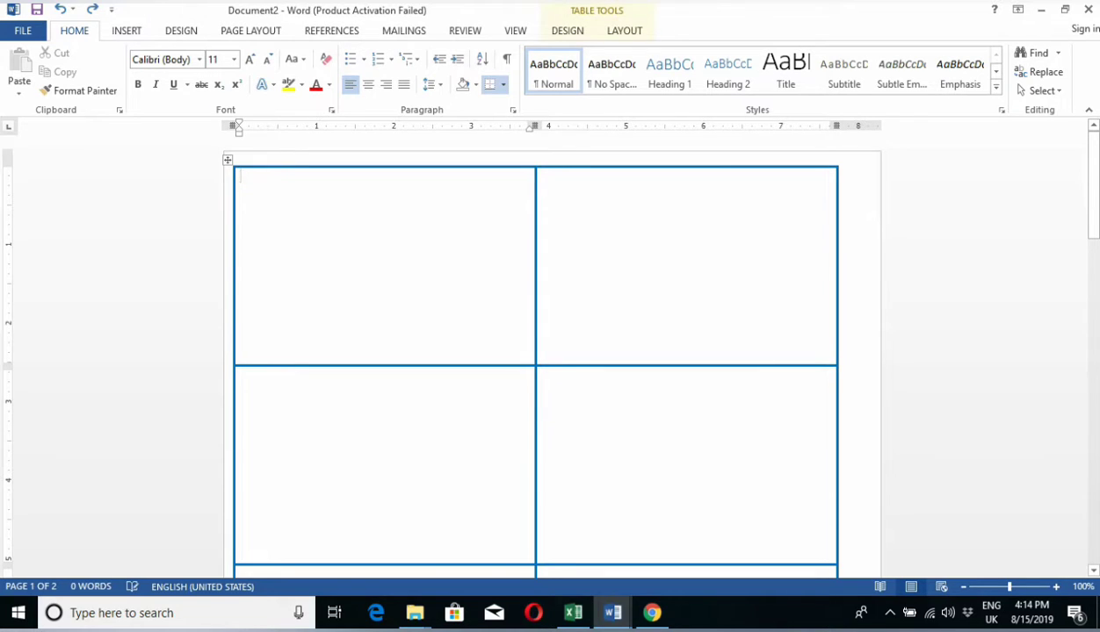
pyautogui.press('Return')
pyautogui.press('BackSpace')
pyautogui.press('BackSpace')
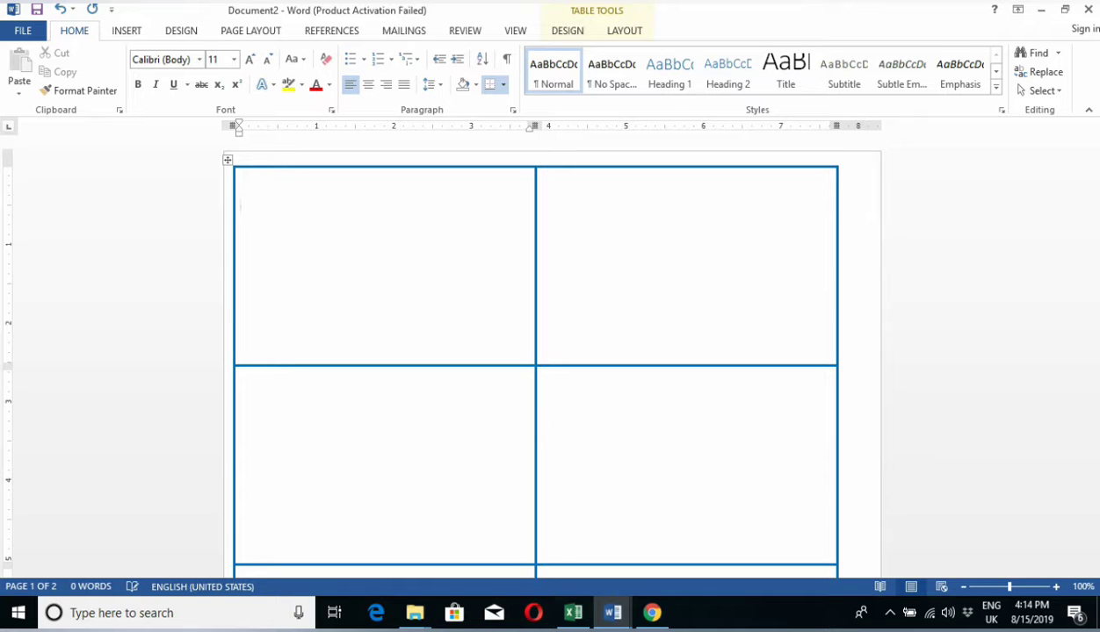
# Step: Draw a rectangle across the top of the first cell and make it accept text
pyautogui.click(126, 30)
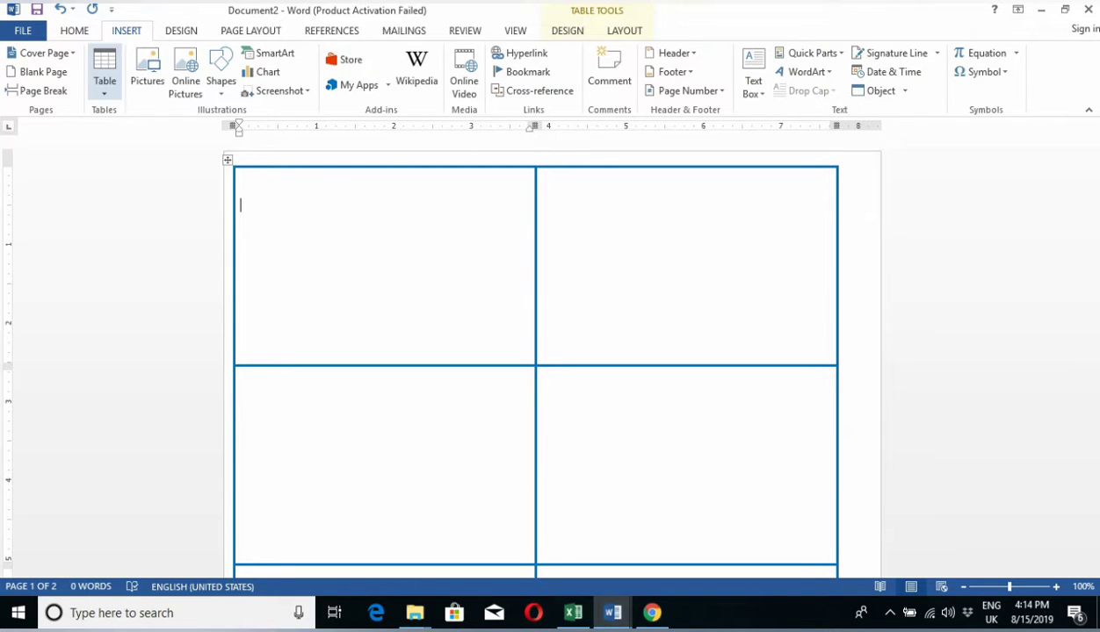
pyautogui.click(220, 79)
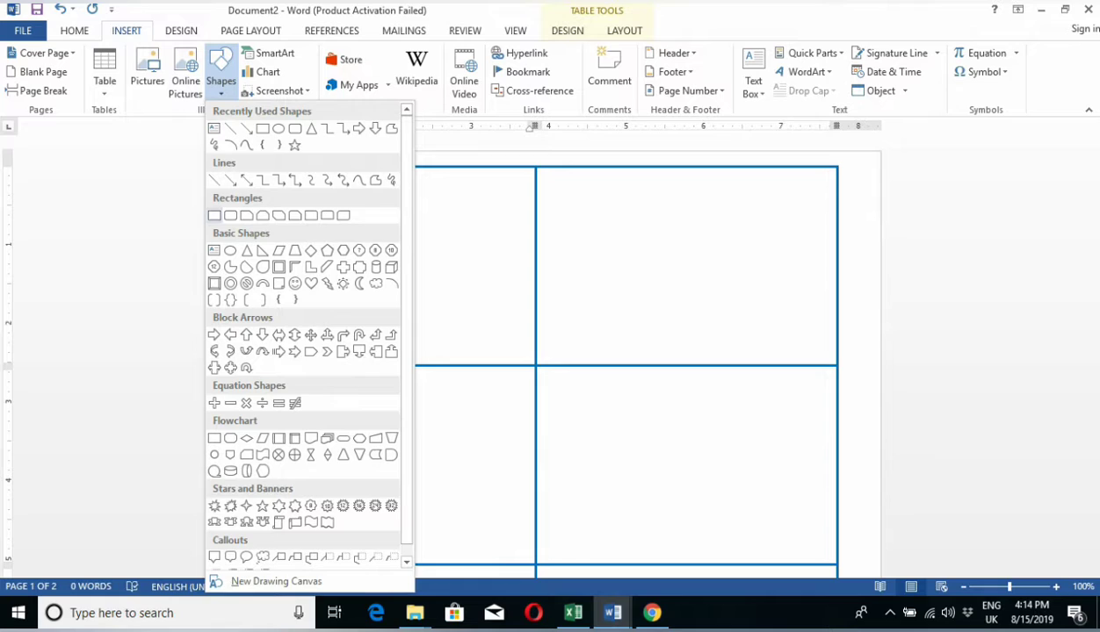
pyautogui.click(215, 215)
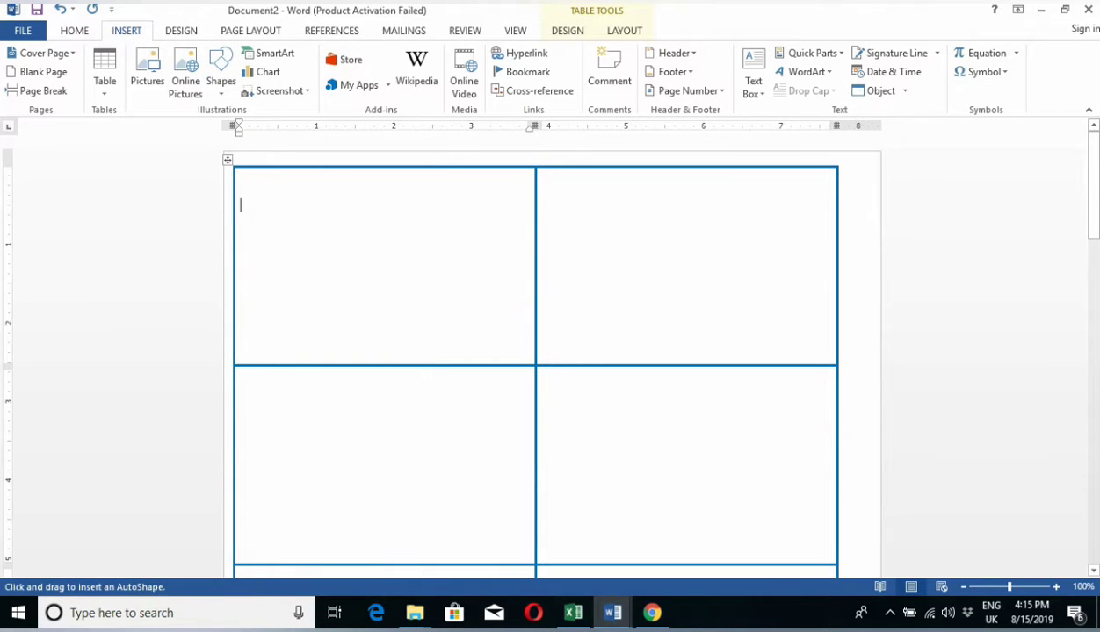
pyautogui.moveTo(234, 166); pyautogui.dragTo(534, 202)
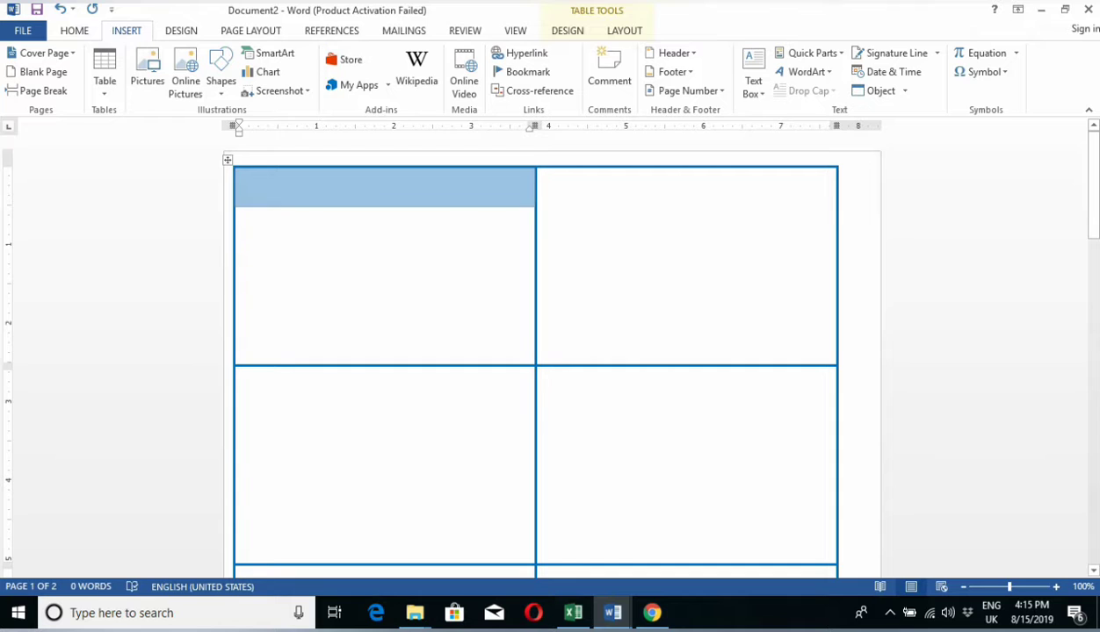
pyautogui.moveTo(534, 202); pyautogui.dragTo(536, 207)
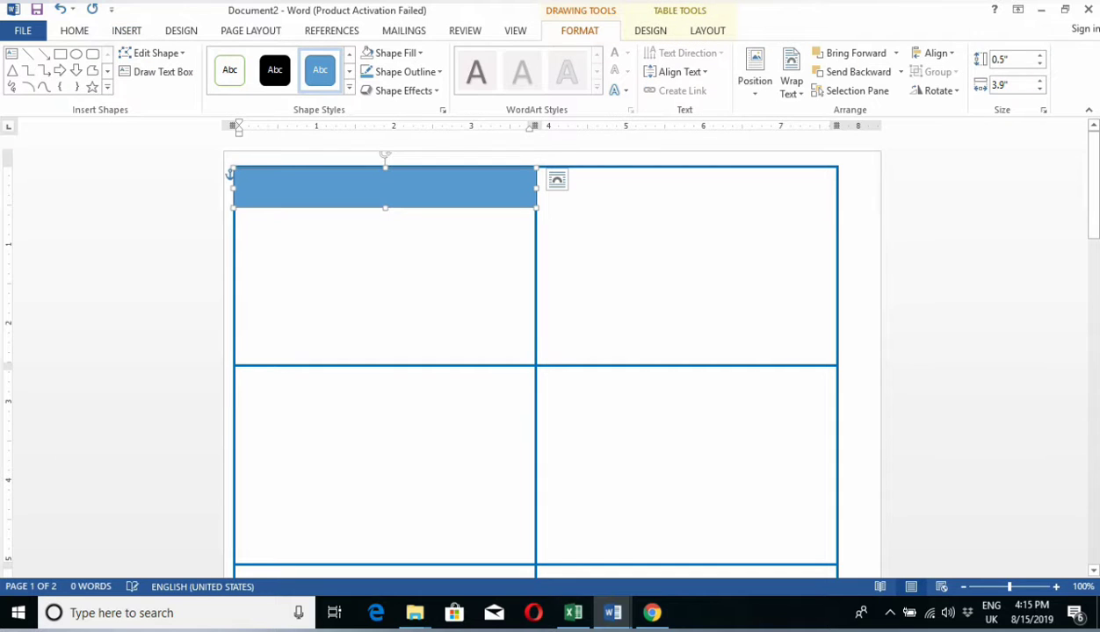
pyautogui.rightClick(426, 174)
pyautogui.click(471, 270)
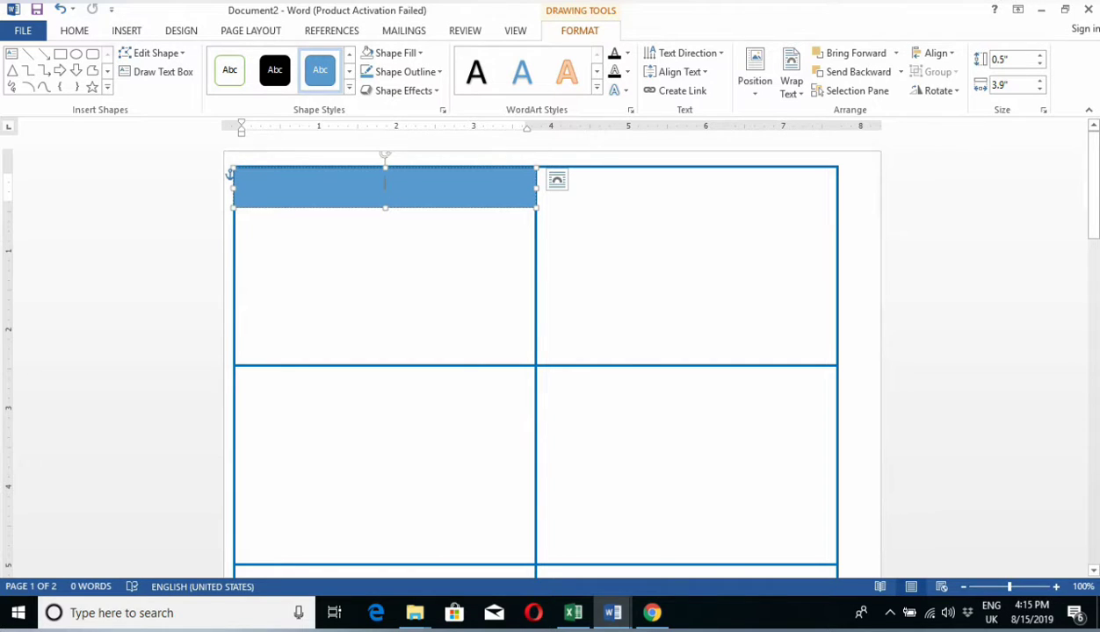
# Step: Type 'Araniko Higher Secondary School' and 'Nepalkot Bela' on two lines, then select both
pyautogui.write('Arani')
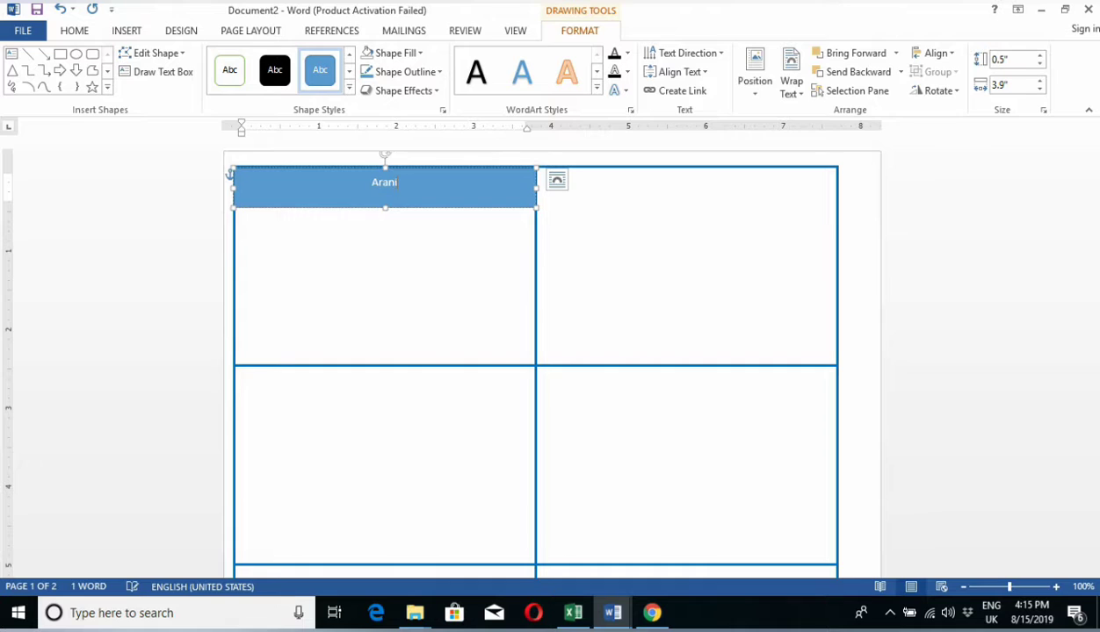
pyautogui.write('ko')
pyautogui.write(' Hi')
pyautogui.write('gher')
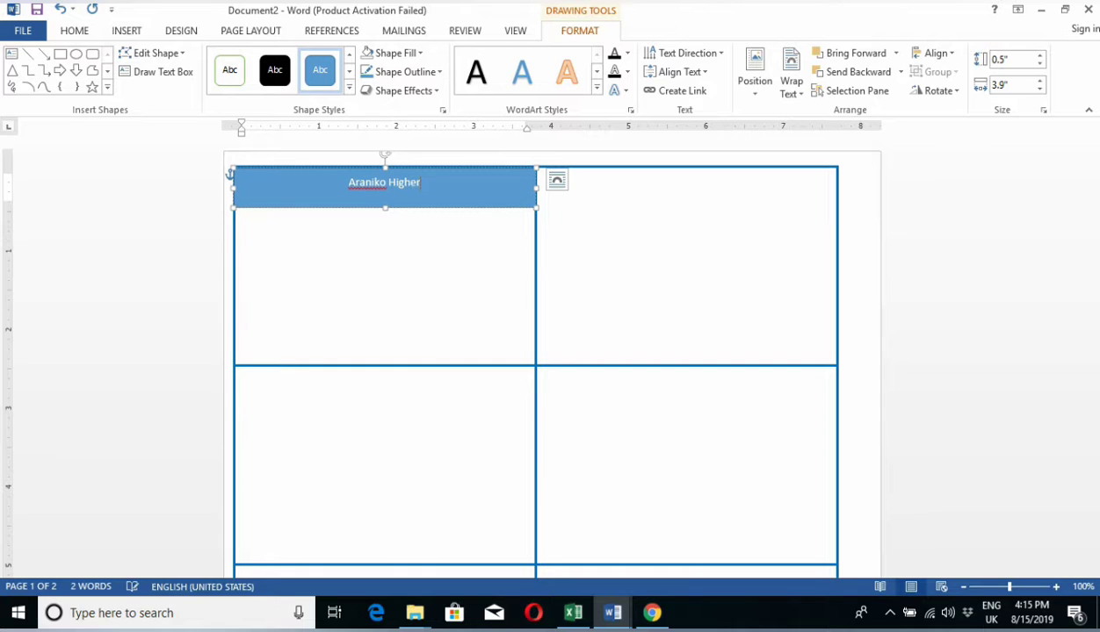
pyautogui.write(' Sec')
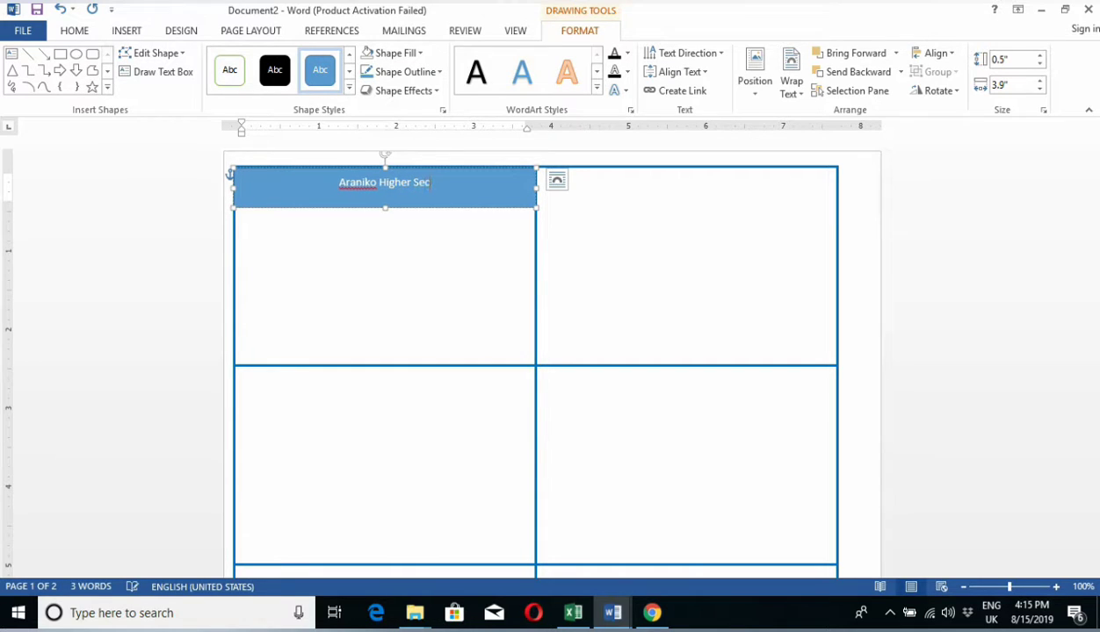
pyautogui.write('onda')
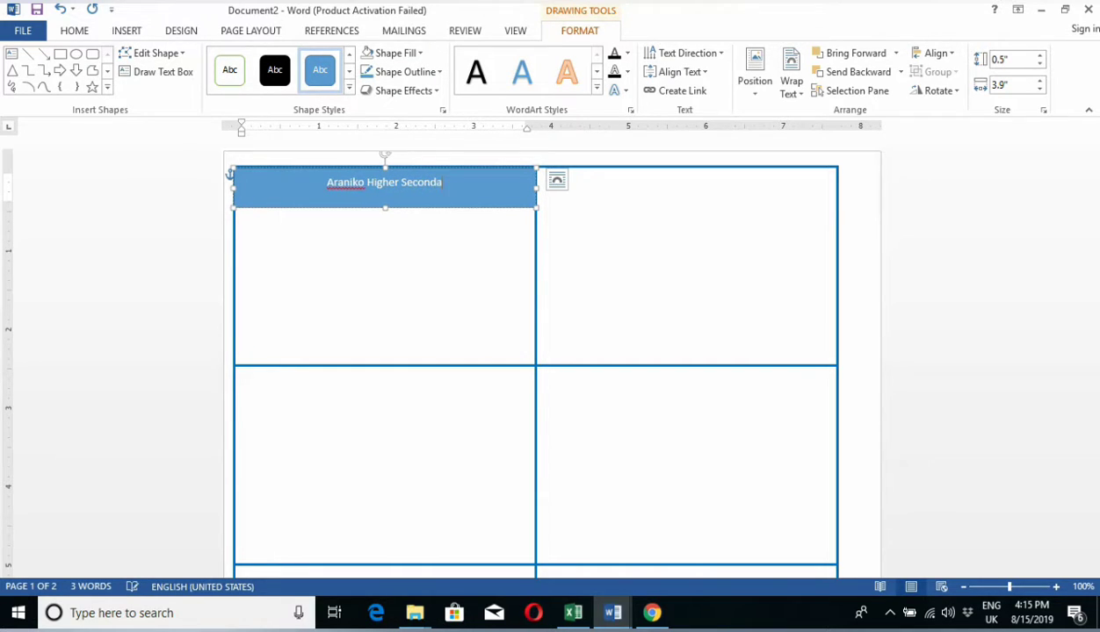
pyautogui.write('ry S')
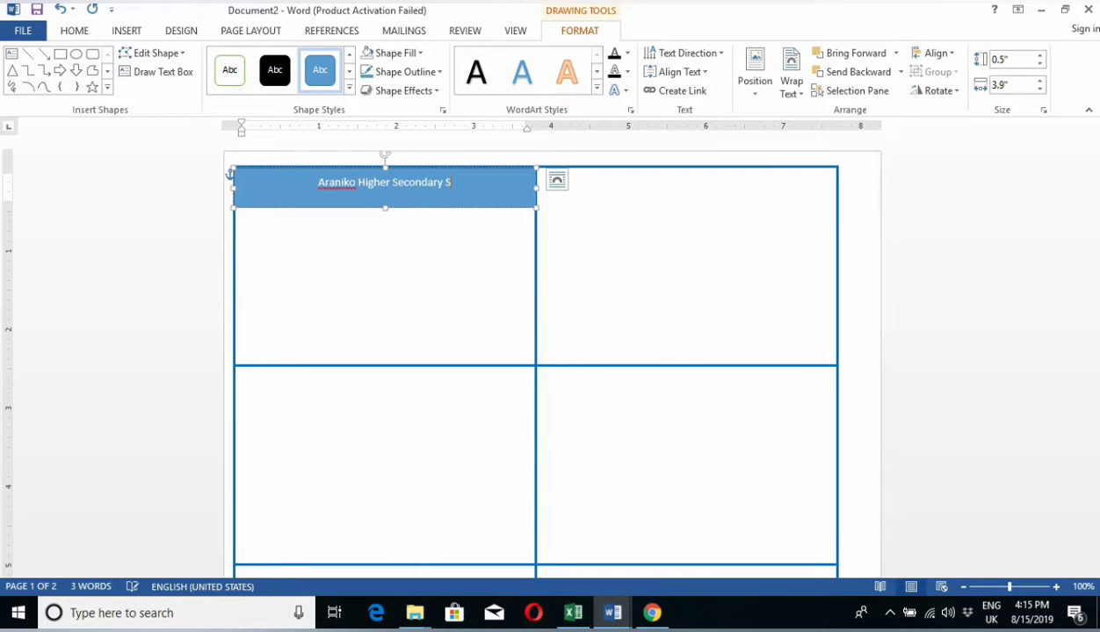
pyautogui.write('chool')
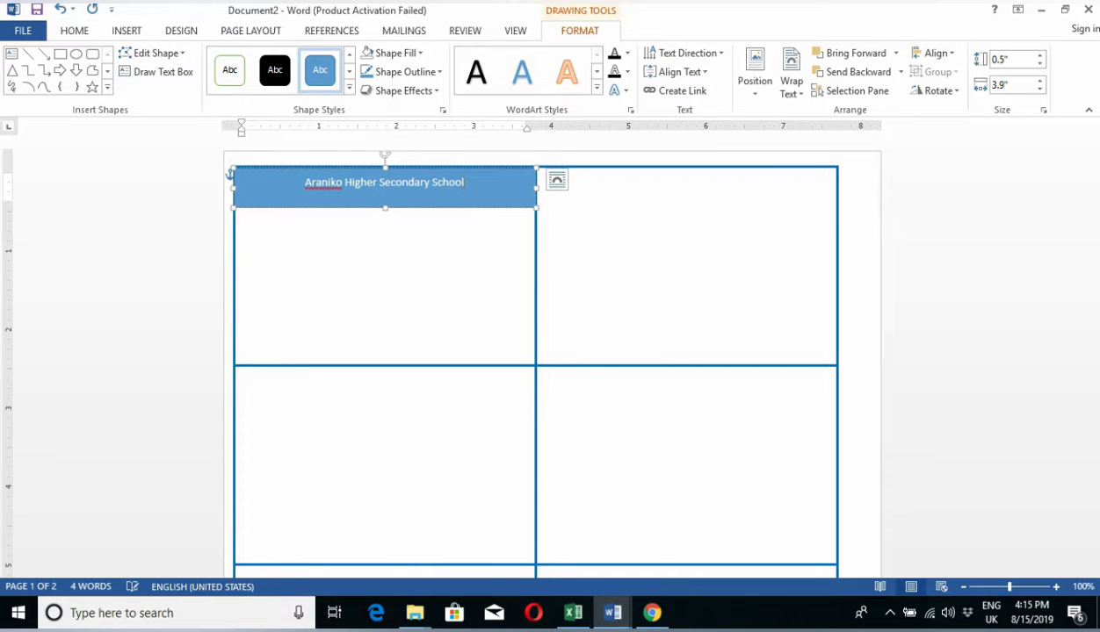
pyautogui.press('Return')
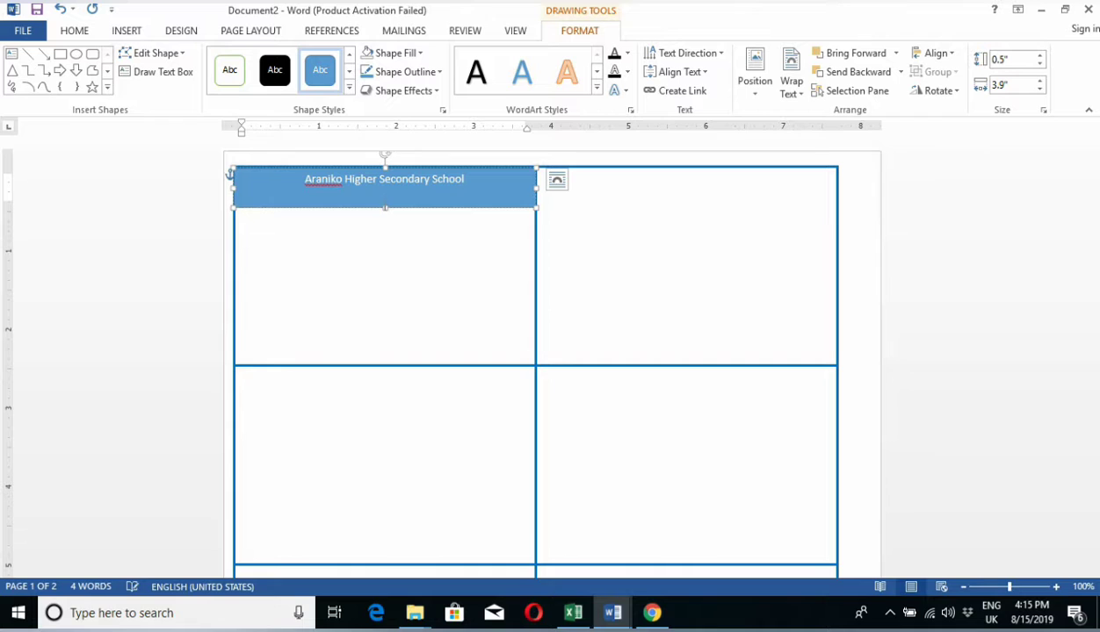
pyautogui.write('Nepal')
pyautogui.write('kot')
pyautogui.write(' B')
pyautogui.write('ela')
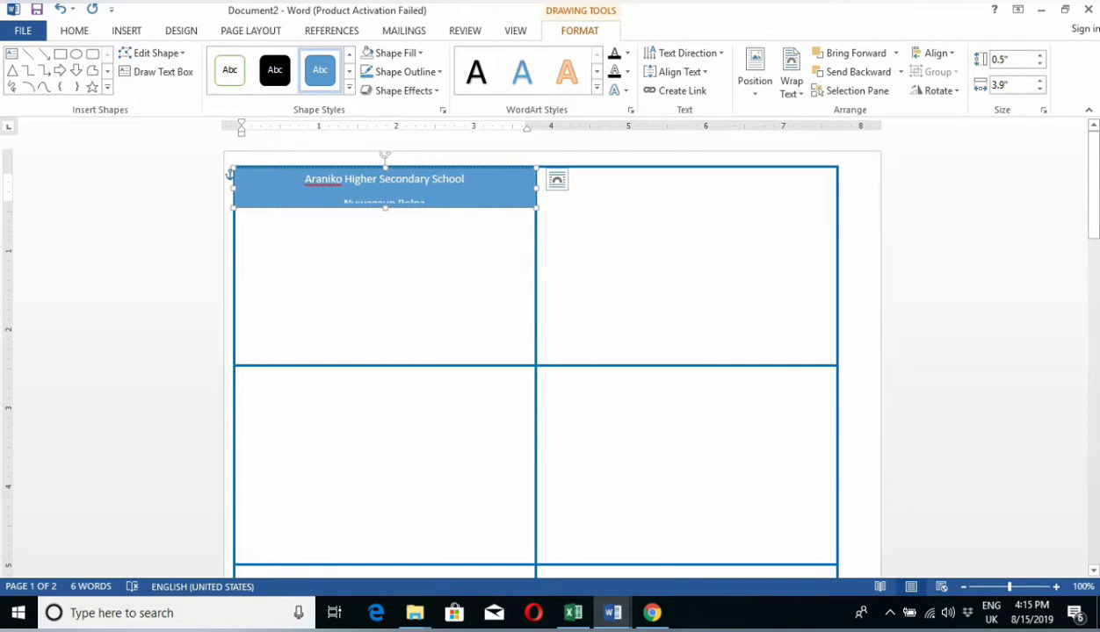
pyautogui.moveTo(430, 202); pyautogui.dragTo(304, 178)
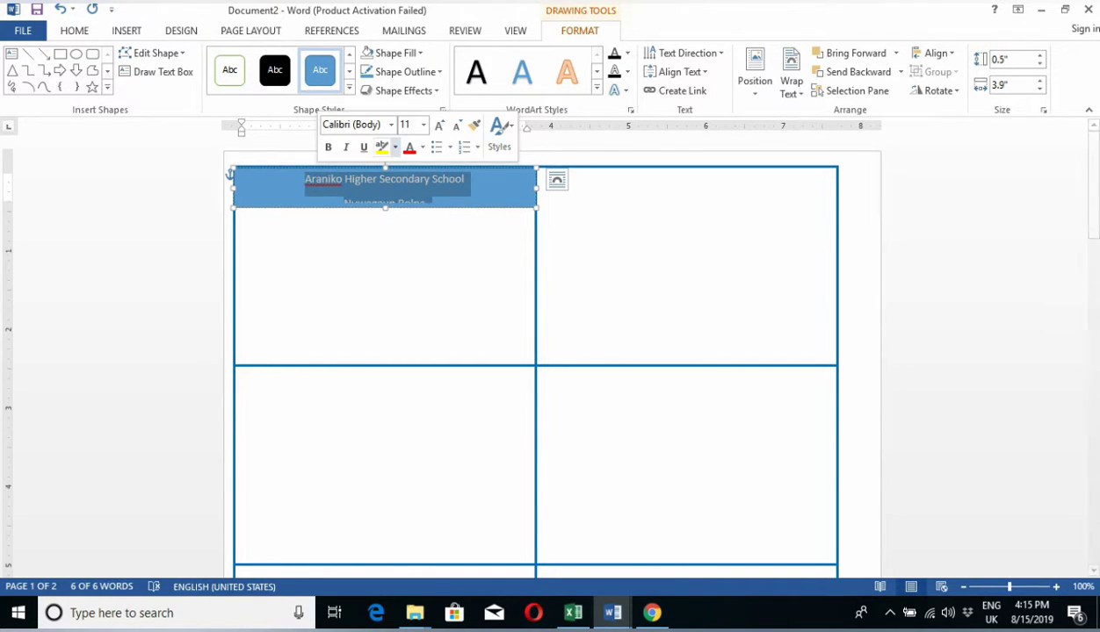
# Step: Apply No Spacing and centring to the banner text, and make the school name bold 16 pt
pyautogui.click(75, 31)
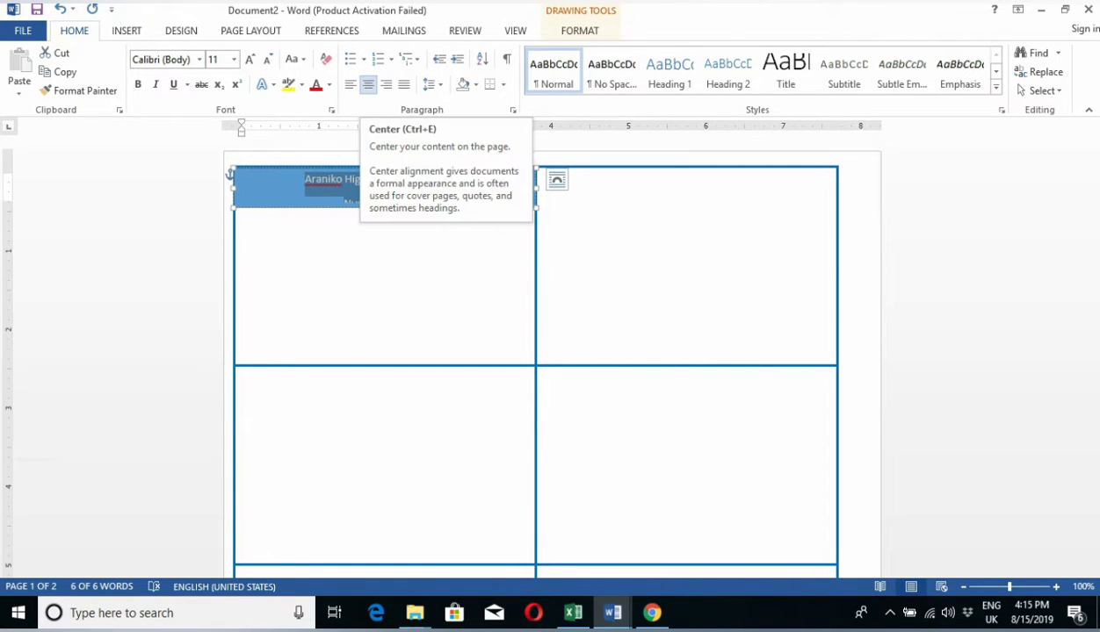
pyautogui.click(612, 70)
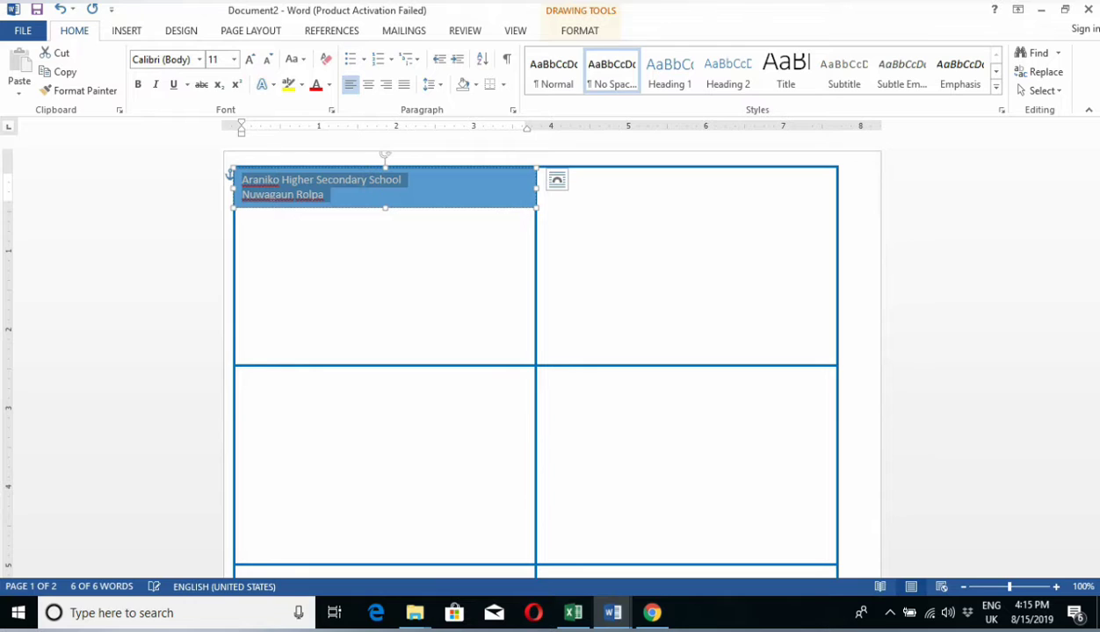
pyautogui.click(368, 84)
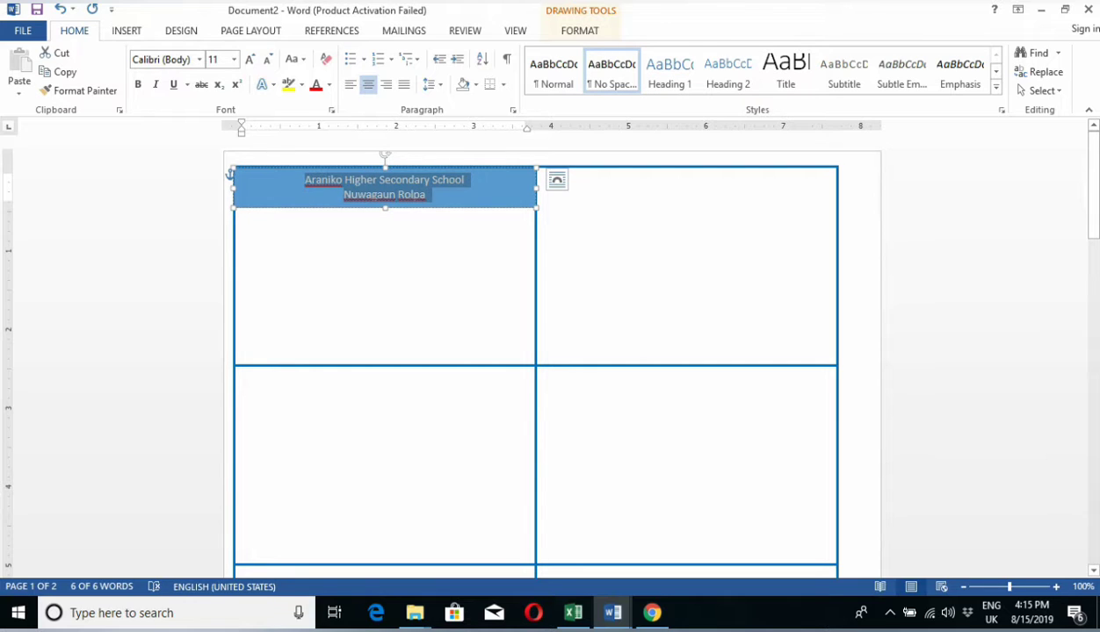
pyautogui.moveTo(464, 179); pyautogui.dragTo(301, 179)
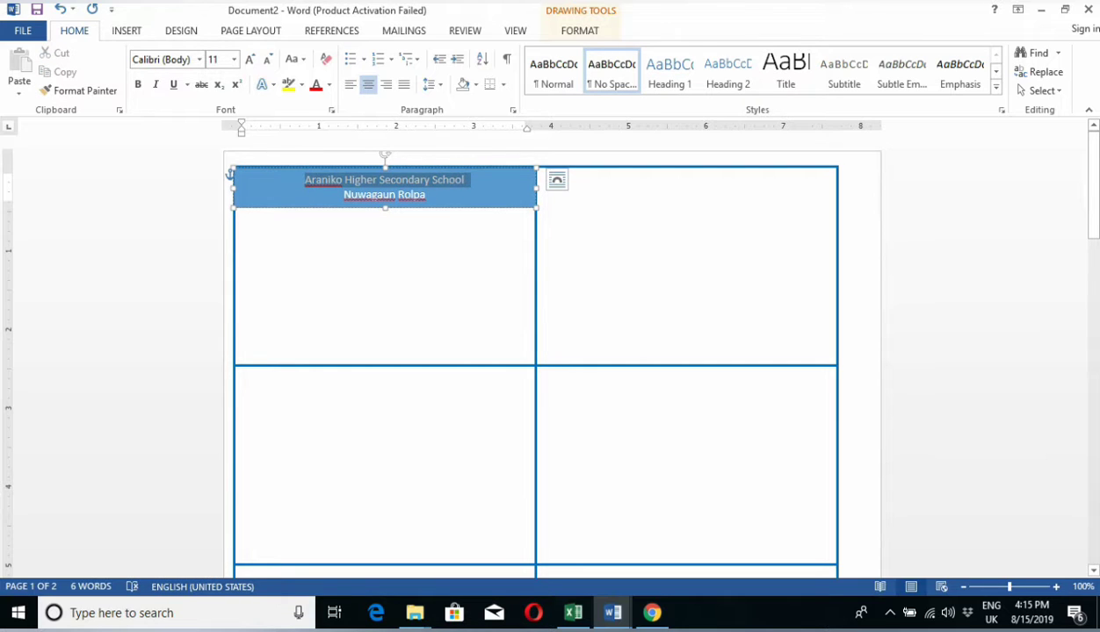
pyautogui.click(306, 155)
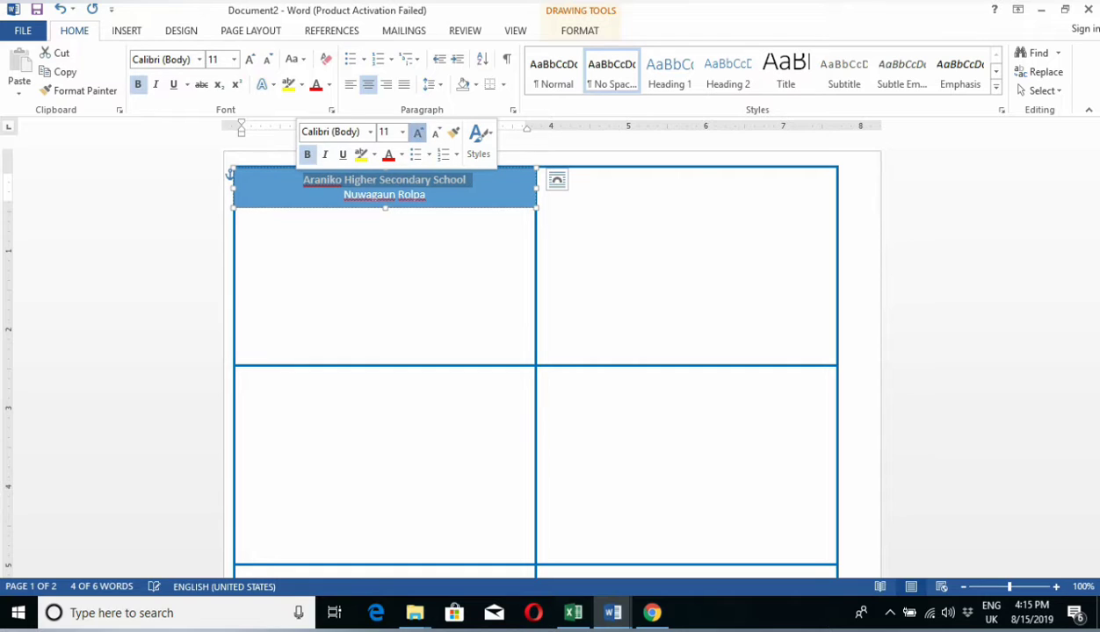
pyautogui.click(417, 132)
pyautogui.click(418, 132)
pyautogui.click(417, 132)
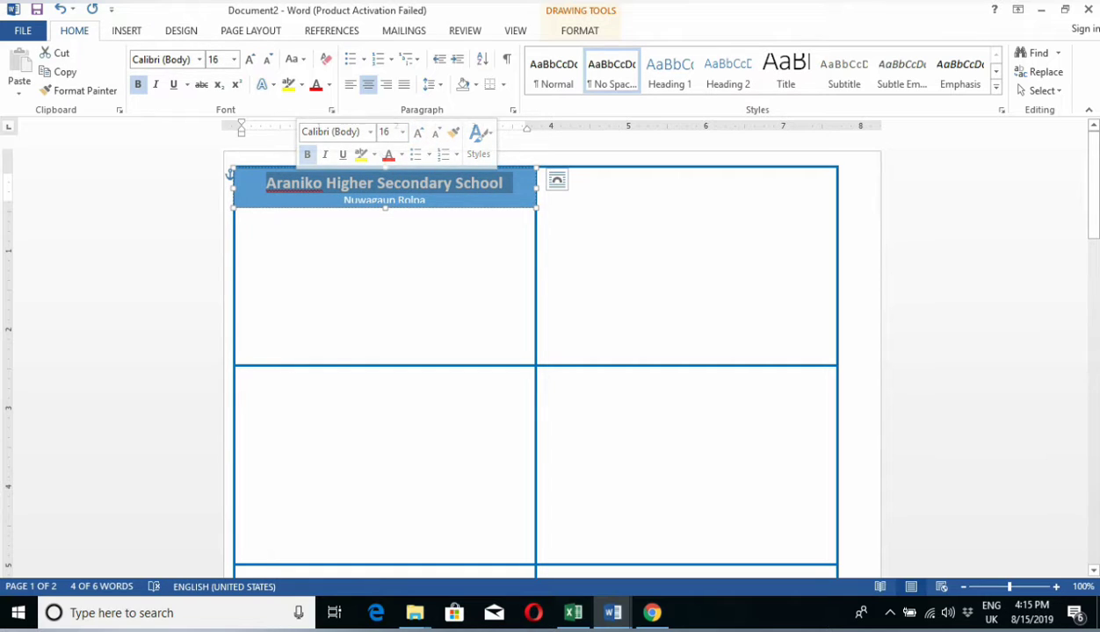
pyautogui.click(427, 200)
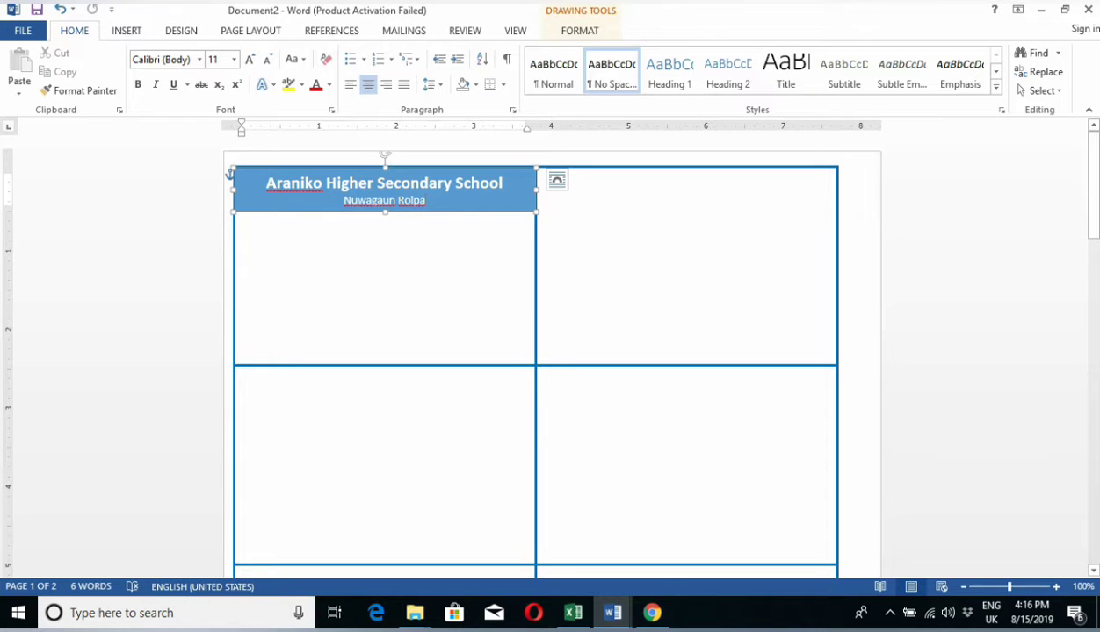
# Step: Give the banner shape a darker blue fill
pyautogui.hotkey('ctrl', 'a')
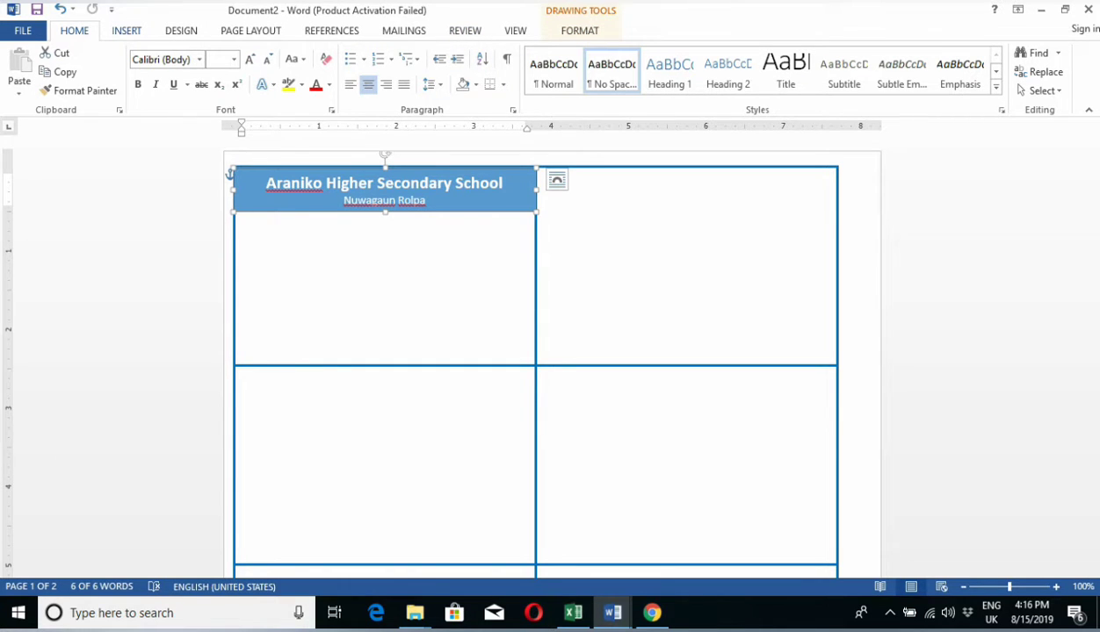
pyautogui.click(127, 30)
pyautogui.click(580, 30)
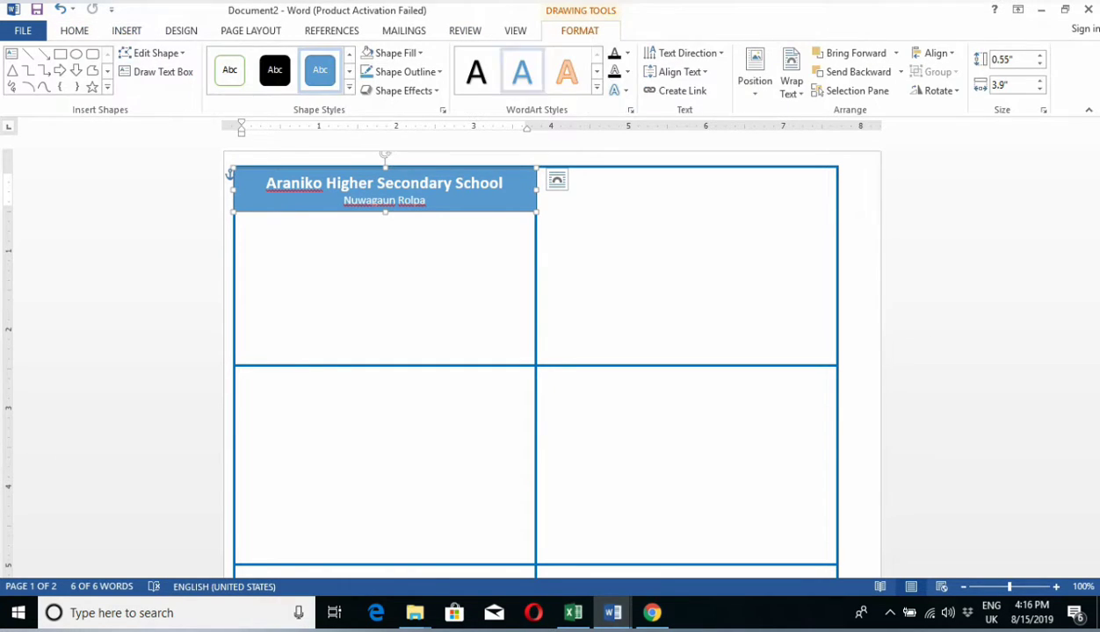
pyautogui.click(395, 52)
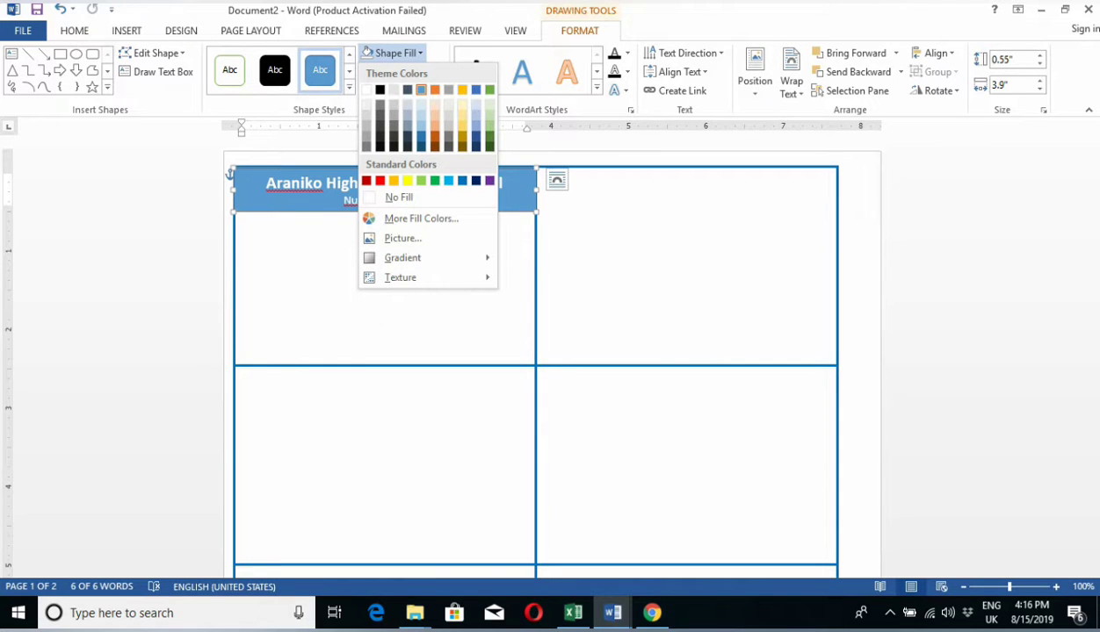
pyautogui.click(320, 70)
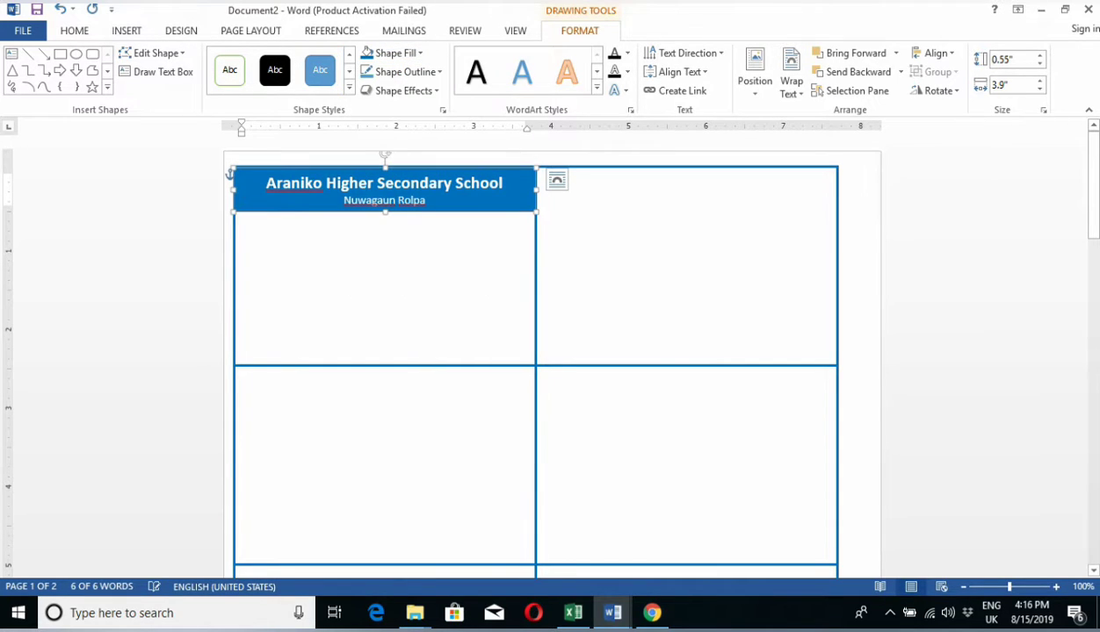
pyautogui.click(230, 173)
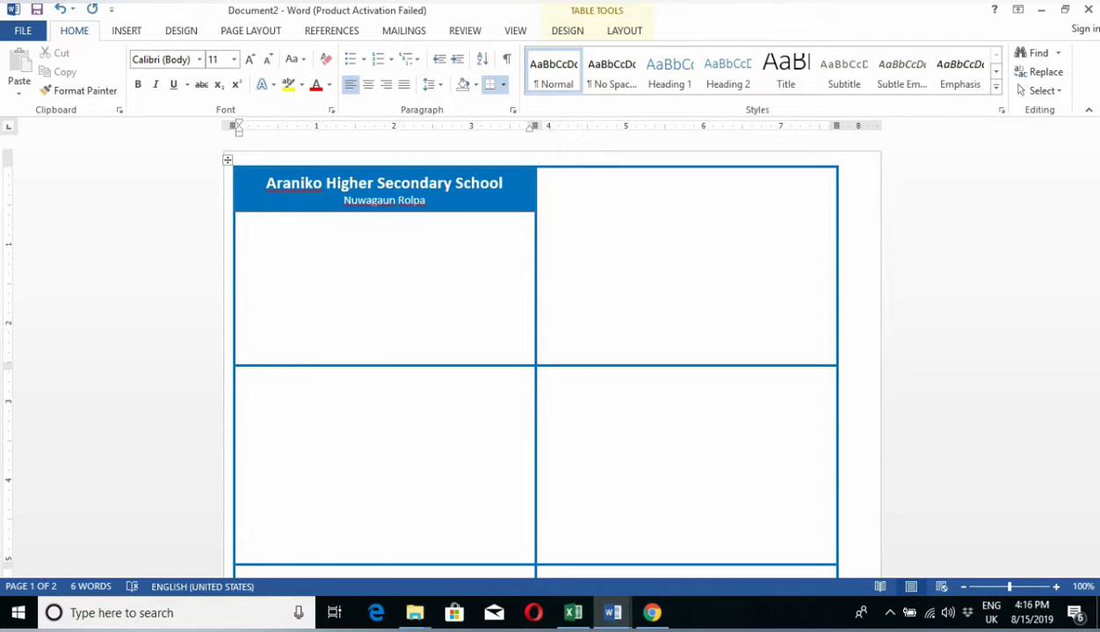
# Step: Type the 'IDENTITY CARD ID' heading and a dotted Name line
pyautogui.press('BackSpace')
pyautogui.press('BackSpace')
pyautogui.press('BackSpace')
pyautogui.press('BackSpace')
pyautogui.write('ID')
pyautogui.write('ENTITY ')
pyautogui.write('CA')
pyautogui.write('RD       ')
pyautogui.write(' ID')
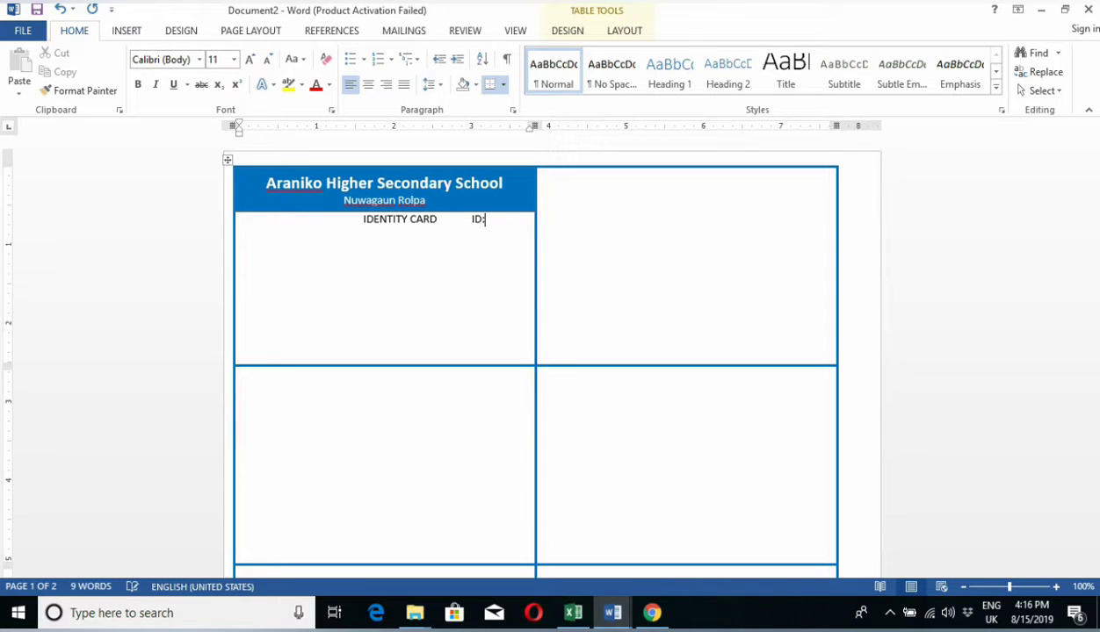
pyautogui.press('Return')
pyautogui.write('Name')
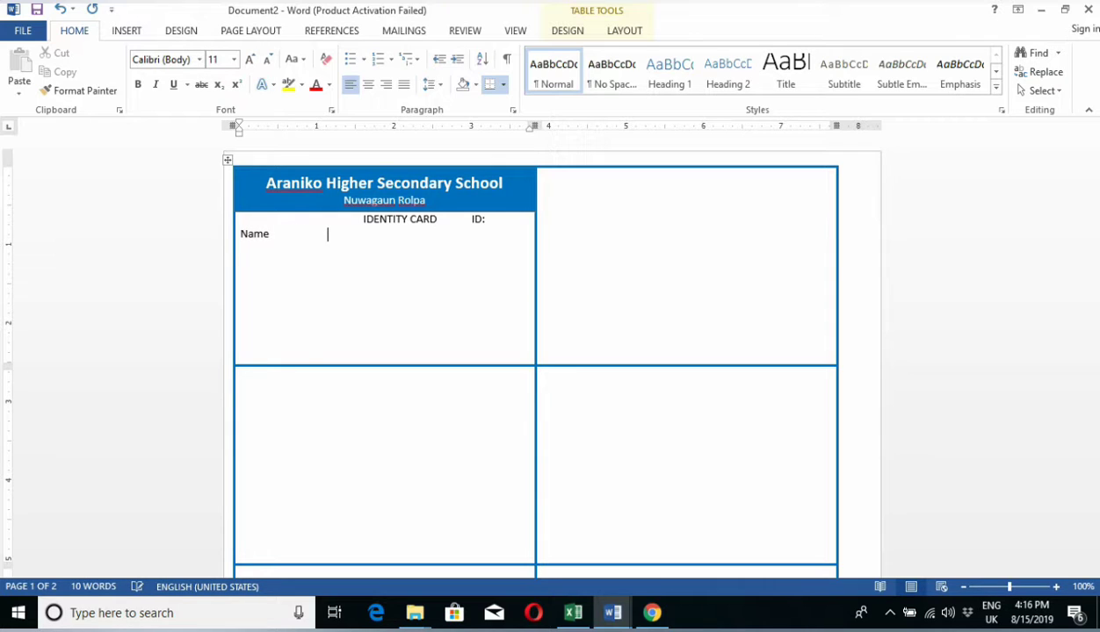
pyautogui.press('BackSpace')
pyautogui.press('BackSpace')
pyautogui.write(':.................................')
# Step: Add dotted Class and Roll lines and a Fathers Name line ending with DOB
pyautogui.press('Return')
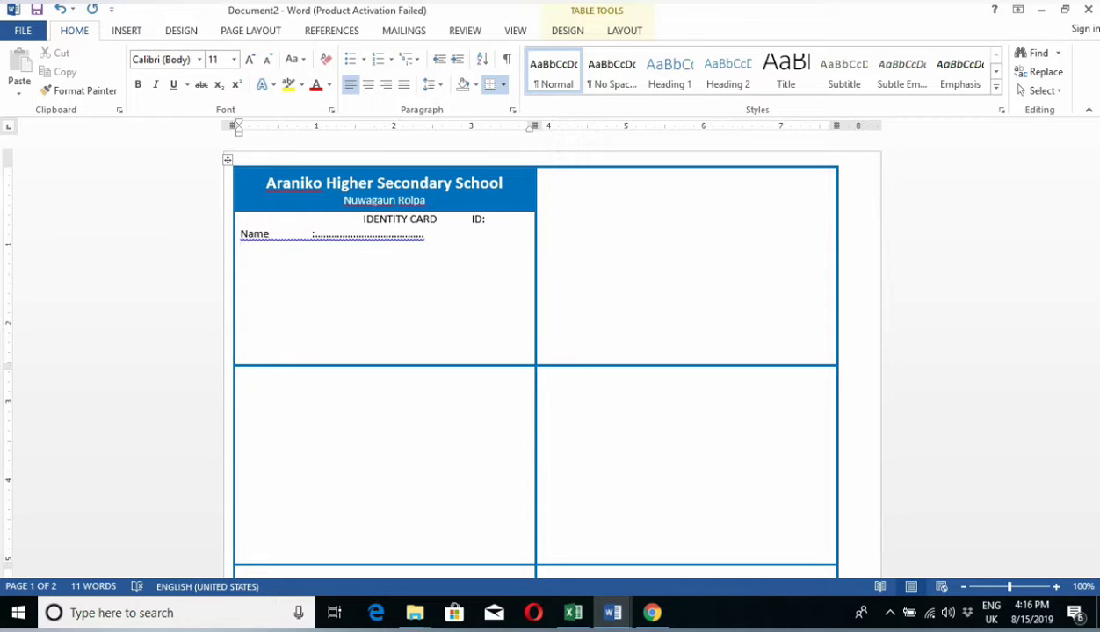
pyautogui.write('CLA')
pyautogui.press('BackSpace')
pyautogui.press('BackSpace')
pyautogui.write('l')
pyautogui.write('ass')
pyautogui.write('                :')
pyautogui.write('...............')
pyautogui.write('.')
pyautogui.press('Return')
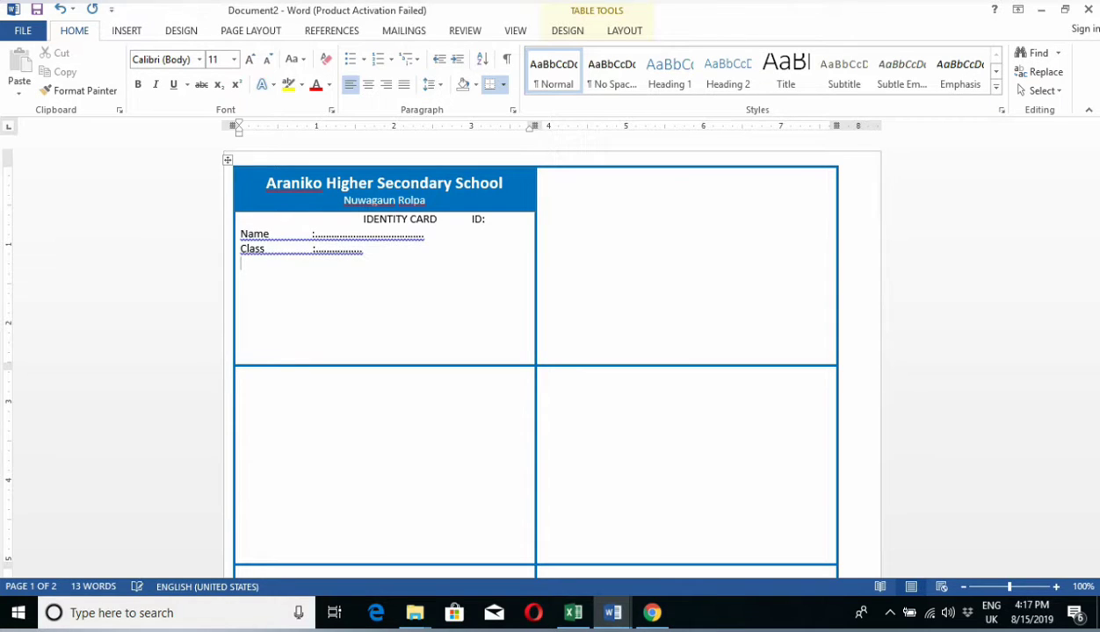
pyautogui.write('Ro')
pyautogui.write('ll  ')
pyautogui.write('                  :...')
pyautogui.write('..........')
pyautogui.write('..')
pyautogui.press('Return')
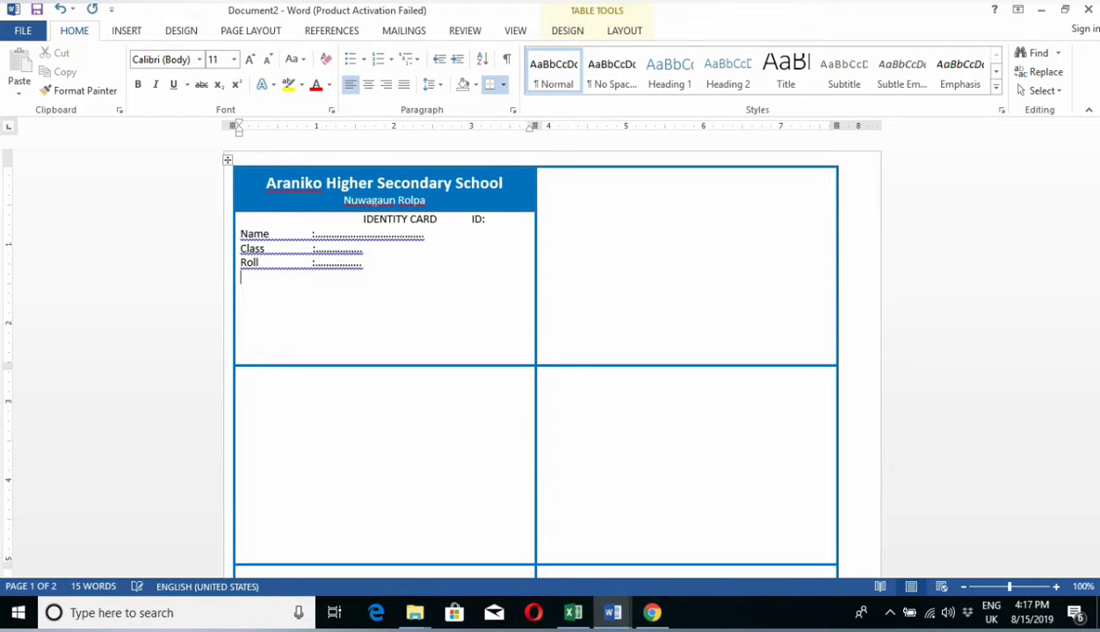
pyautogui.write('Fa')
pyautogui.write('thers ')
pyautogui.write('Name')
pyautogui.write(' :............')
pyautogui.write('.............................')
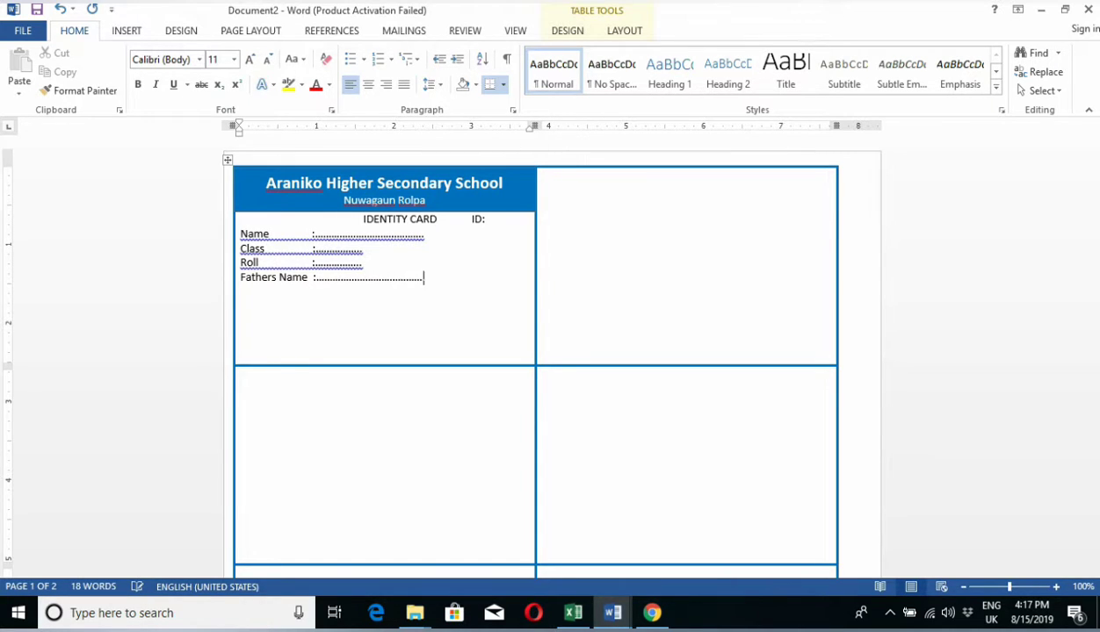
pyautogui.write('.............')
pyautogui.write('DO')
pyautogui.write('B:')
# Step: Add dotted Vill/P.O and Dist/PIN lines below Fathers Name
pyautogui.press('BackSpace')
pyautogui.press('Return')
pyautogui.write('V')
pyautogui.write('i')
pyautogui.write('ll    :')
pyautogui.write('..')
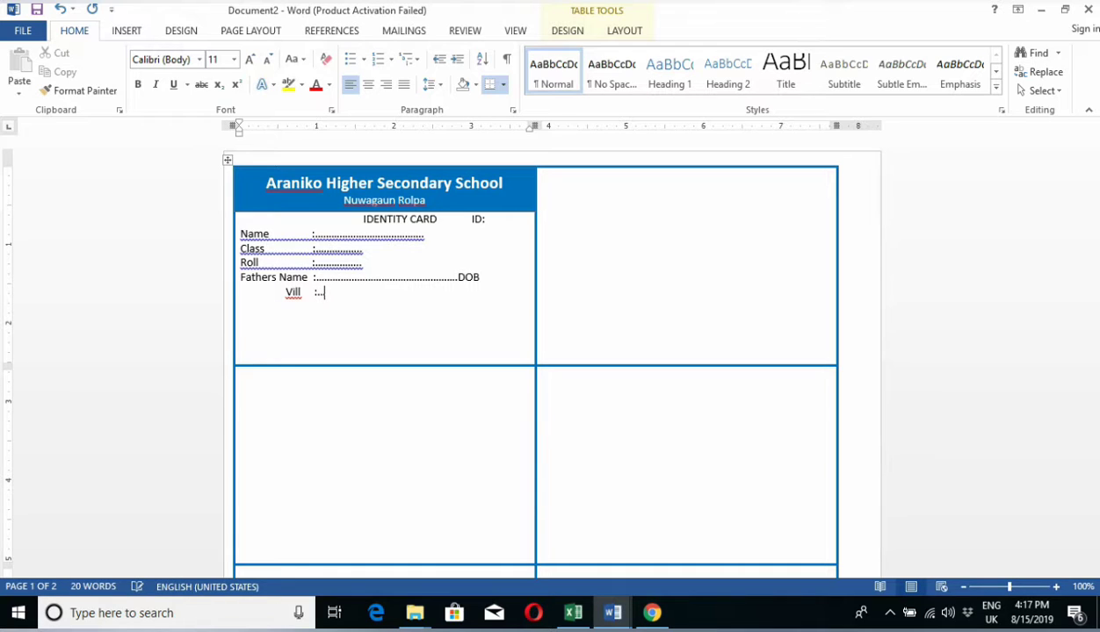
pyautogui.write('................')
pyautogui.write('..........')
pyautogui.write('....')
pyautogui.write('P.O')
pyautogui.write(':..')
pyautogui.write('........')
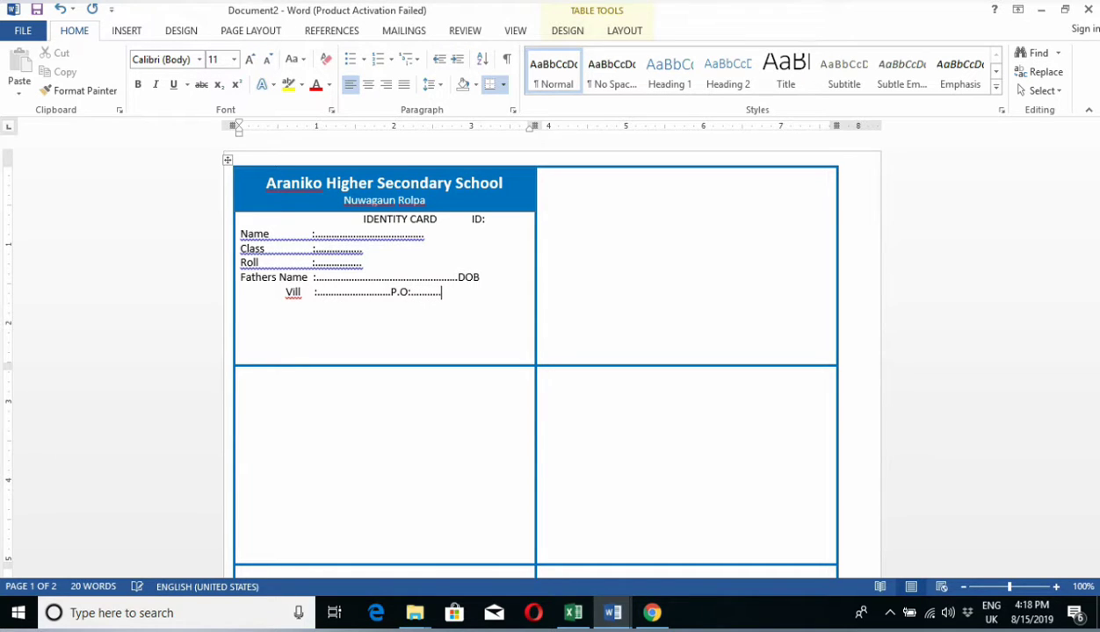
pyautogui.write('......')
pyautogui.write('........')
pyautogui.press('Return')
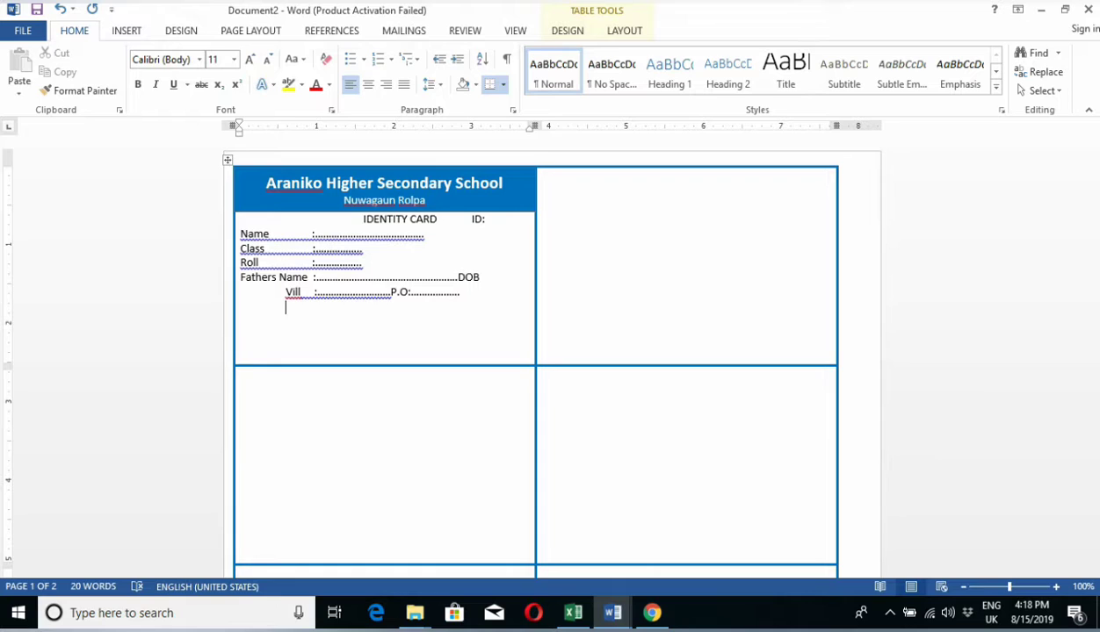
pyautogui.write('Dist   ')
pyautogui.write(':...............')
pyautogui.write('..........')
pyautogui.write('.')
pyautogui.write('PIN:...')
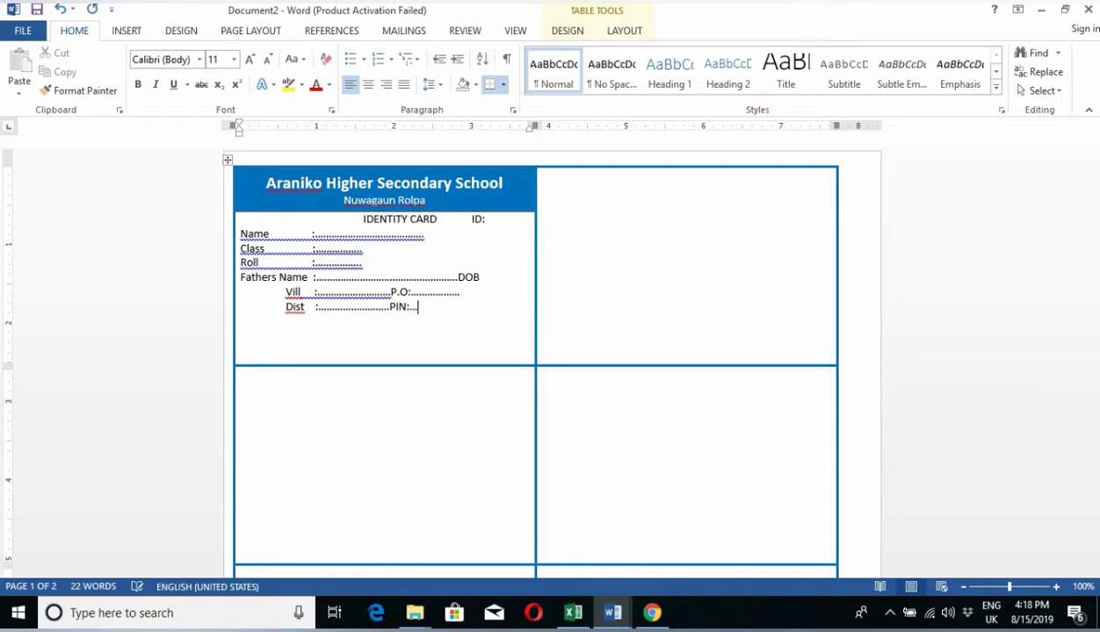
pyautogui.write('............')
pyautogui.write('...')
# Step: Type the signature line 'Card Holder Sing' spaced apart from 'Sing of Head Master'
pyautogui.press('Return')
pyautogui.press('Return')
pyautogui.press('Return')
pyautogui.write('Card')
pyautogui.write(' Hol')
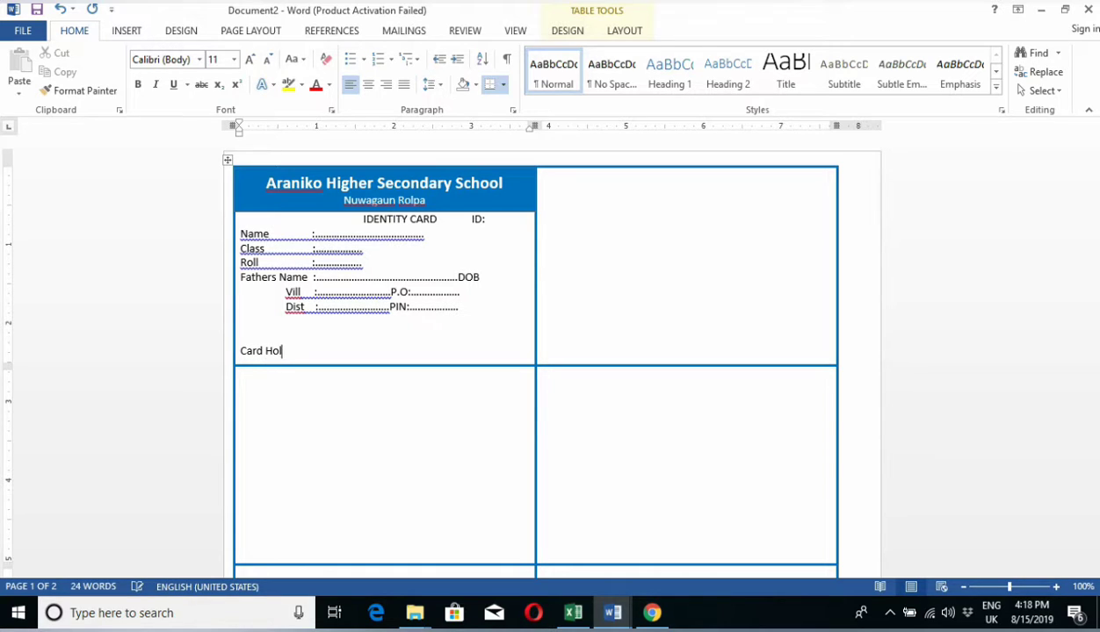
pyautogui.write('der ')
pyautogui.write('Sing')
pyautogui.press('BackSpace')
pyautogui.press('BackSpace')
pyautogui.press('BackSpace')
pyautogui.press('BackSpace')
pyautogui.press('BackSpace')
pyautogui.press('BackSpace')
pyautogui.press('BackSpace')
pyautogui.press('BackSpace')
pyautogui.press('BackSpace')
pyautogui.press('BackSpace')
pyautogui.press('BackSpace')
pyautogui.press('BackSpace')
pyautogui.write('Sing')
pyautogui.write(' o')
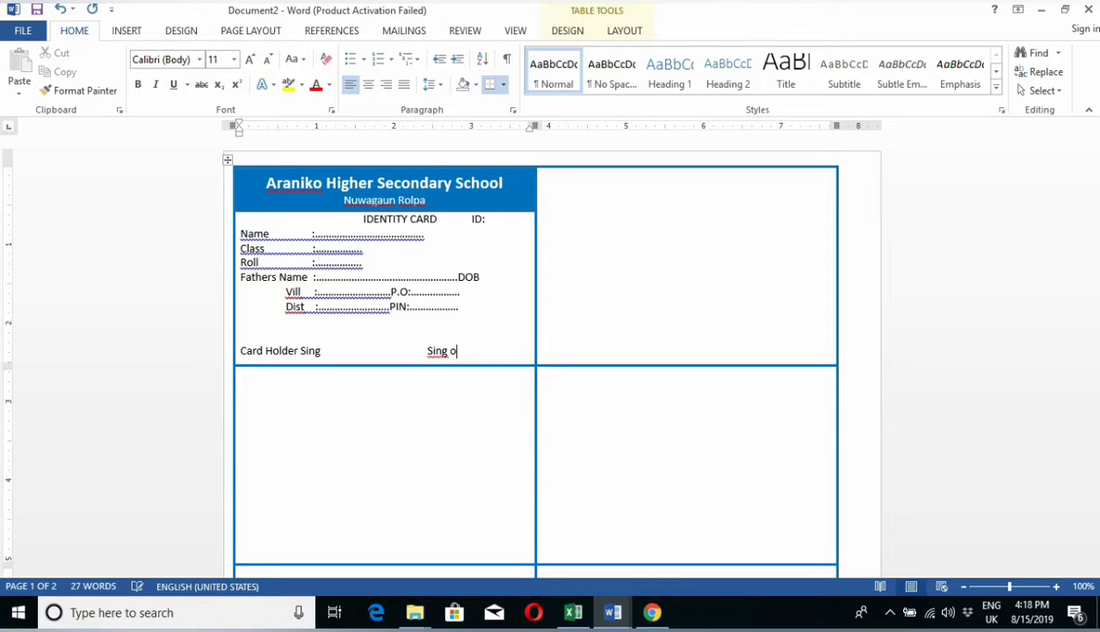
pyautogui.write('f')
pyautogui.write(' H')
pyautogui.write('ead')
pyautogui.write(' Ma')
pyautogui.write('st')
pyautogui.write('er')
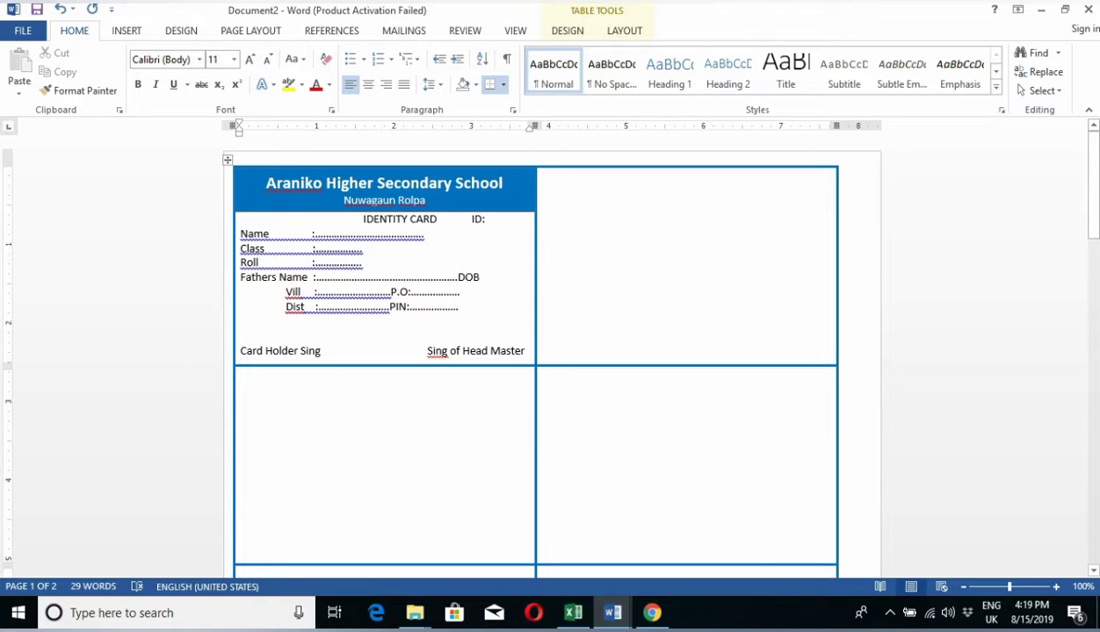
# Step: Draw a rectangle across the first card's signature row and fill it gold
pyautogui.click(126, 29)
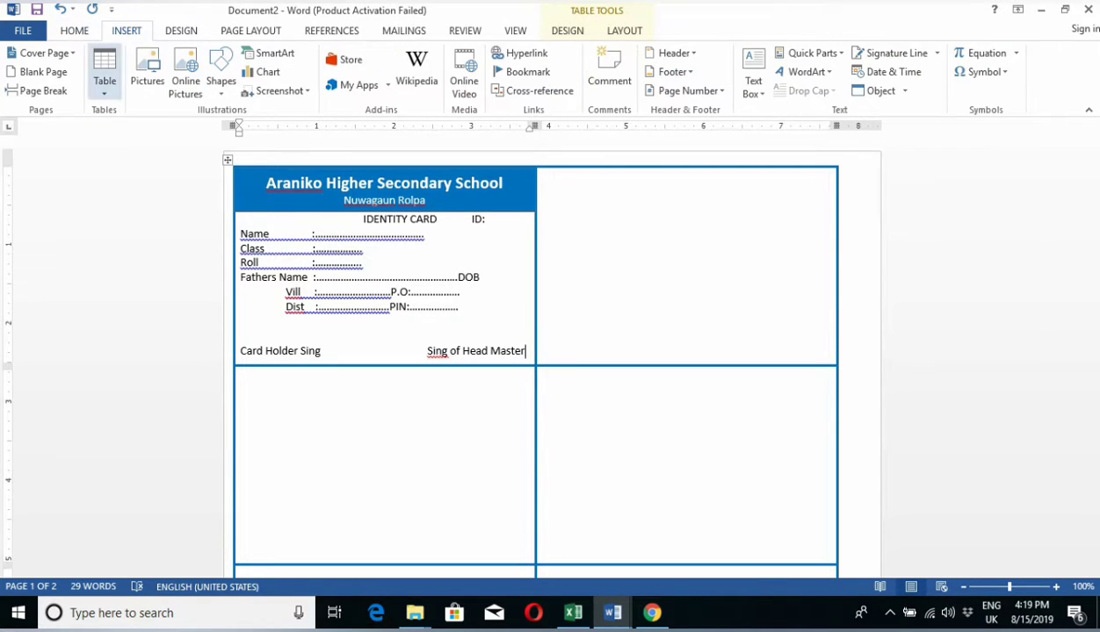
pyautogui.click(221, 75)
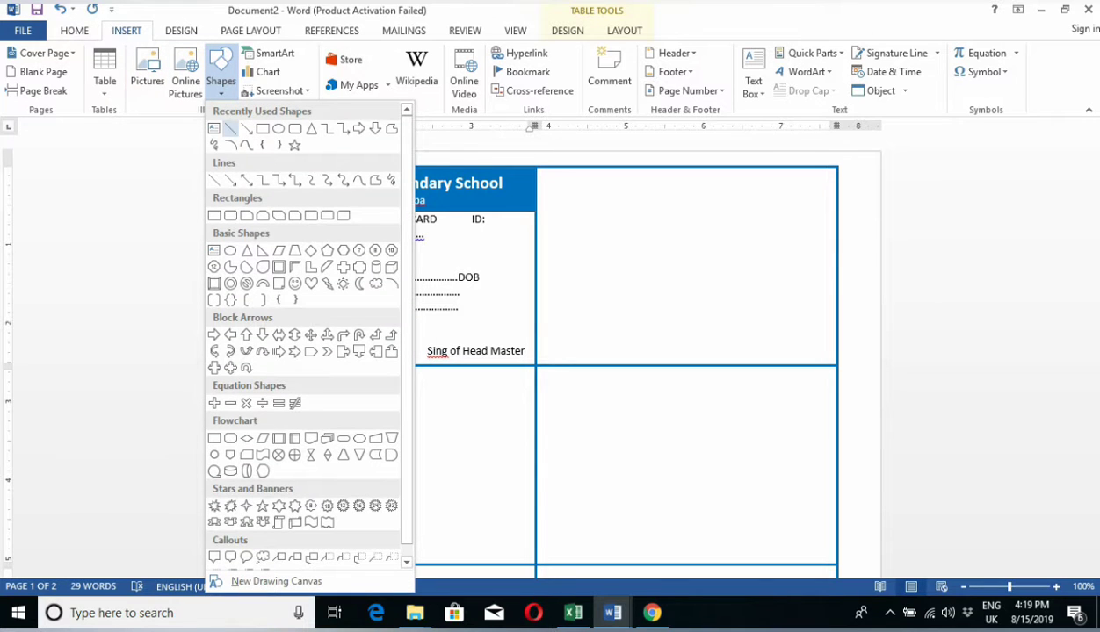
pyautogui.click(215, 215)
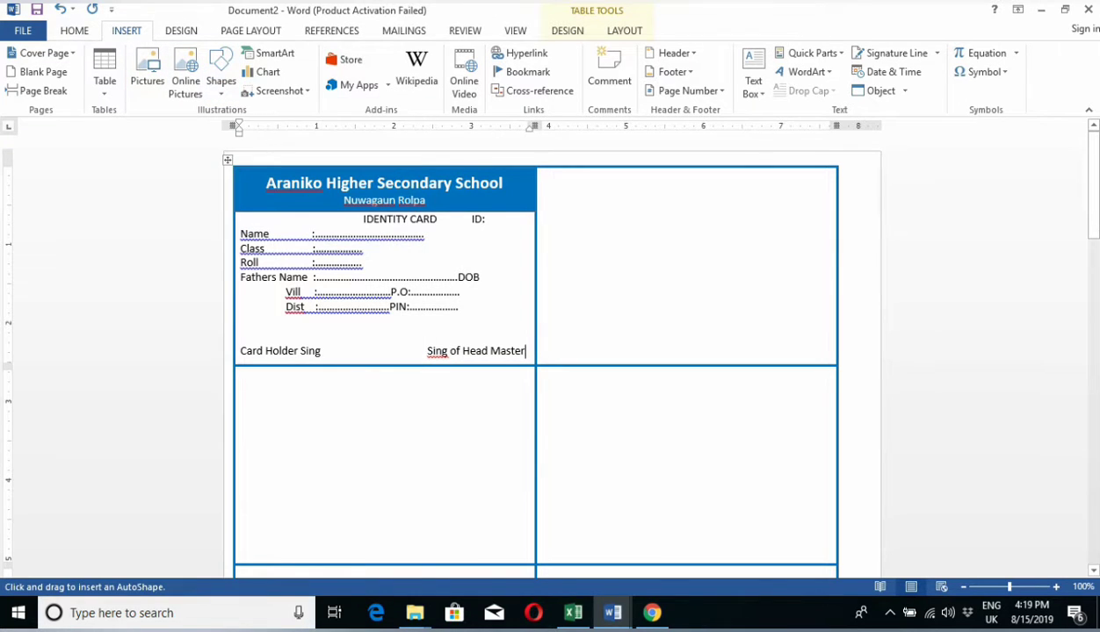
pyautogui.moveTo(234, 350); pyautogui.dragTo(526, 350)
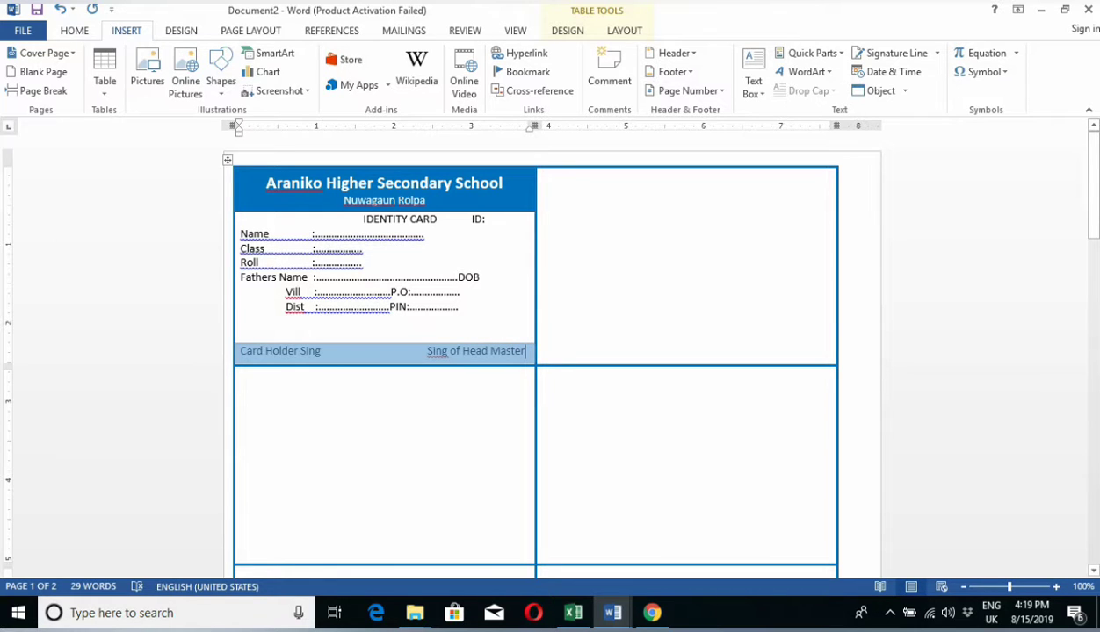
pyautogui.moveTo(534, 364); pyautogui.dragTo(536, 365)
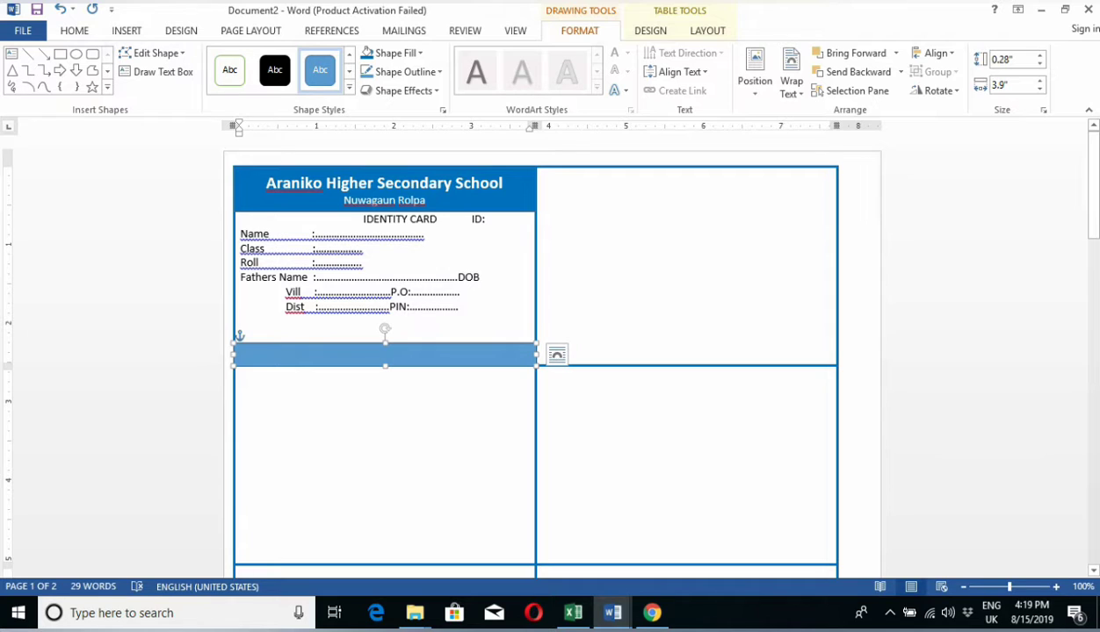
pyautogui.click(396, 52)
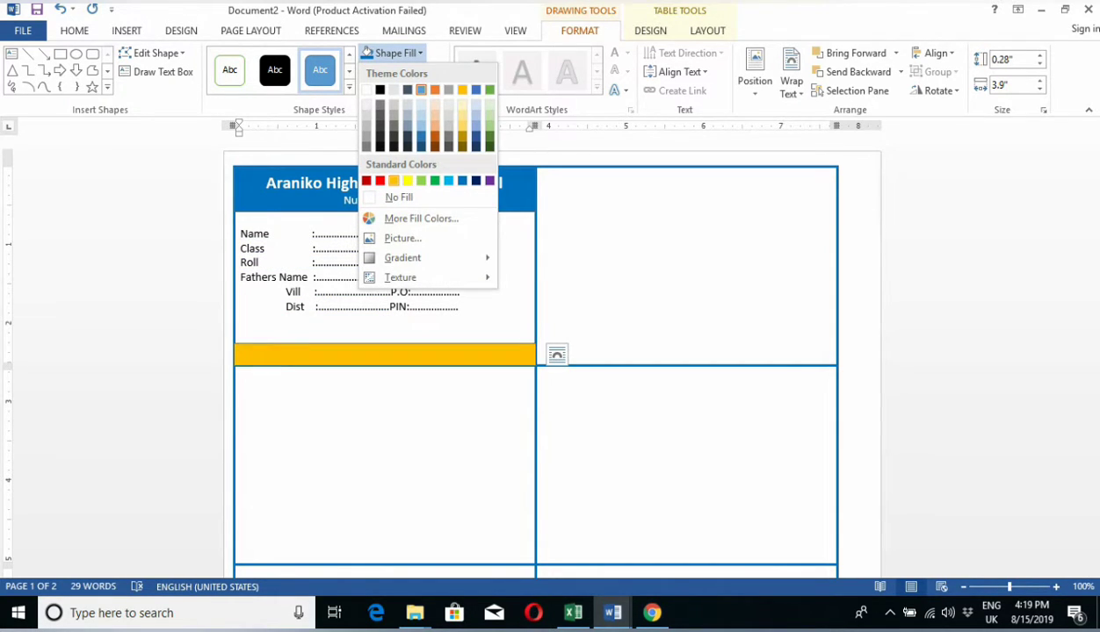
pyautogui.click(393, 181)
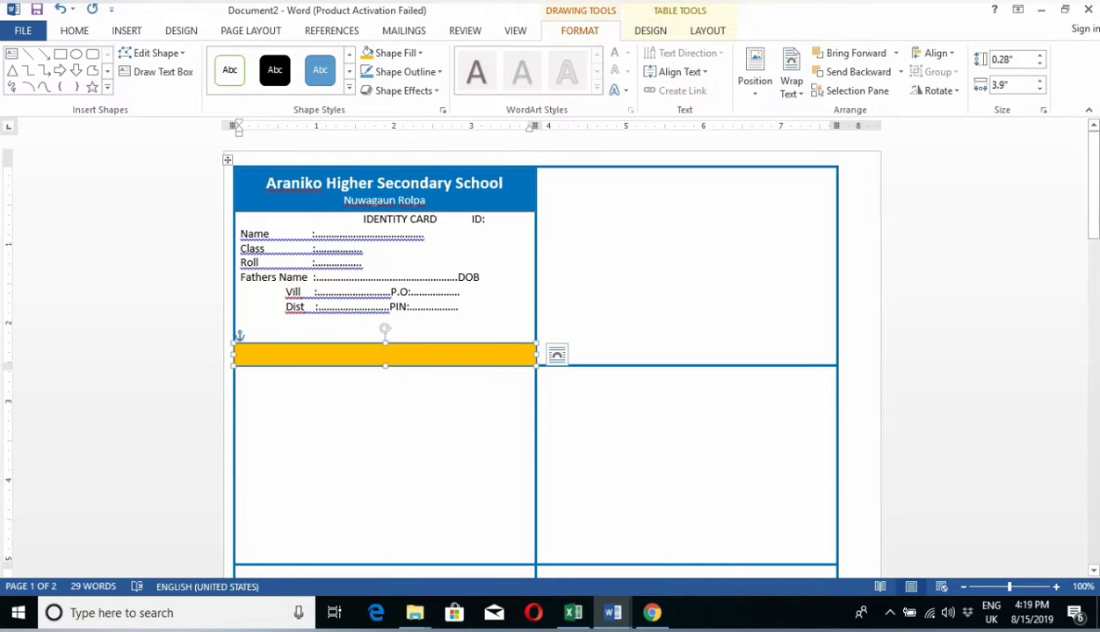
# Step: Shift the gold bar up and copy the 'Card Holder Sing … Sing of Head Master' line
pyautogui.rightClick(454, 354)
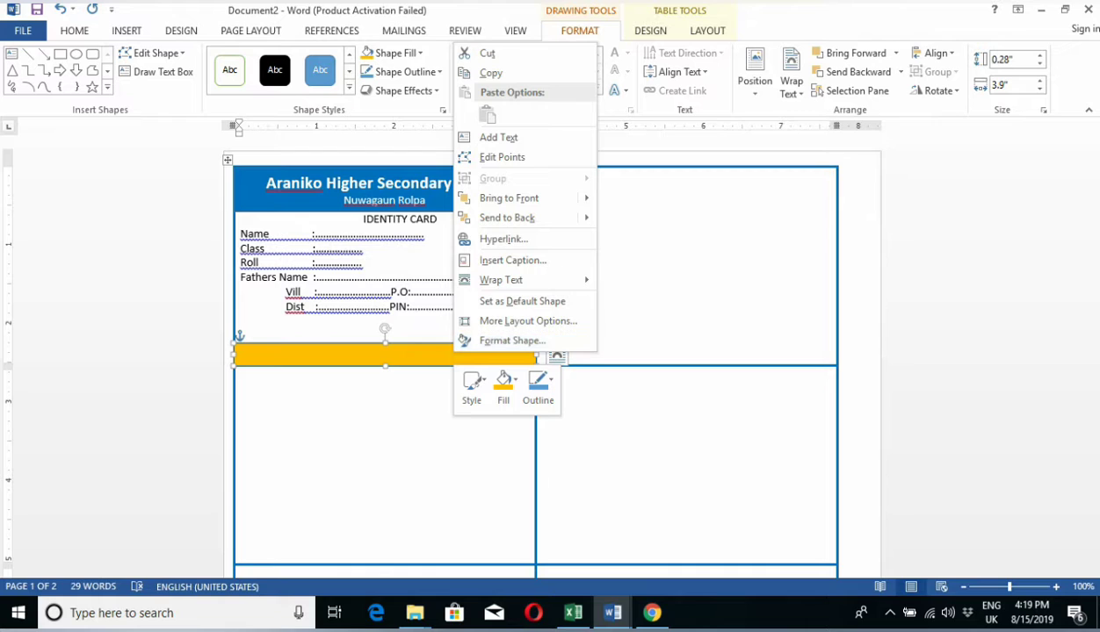
pyautogui.press('Escape')
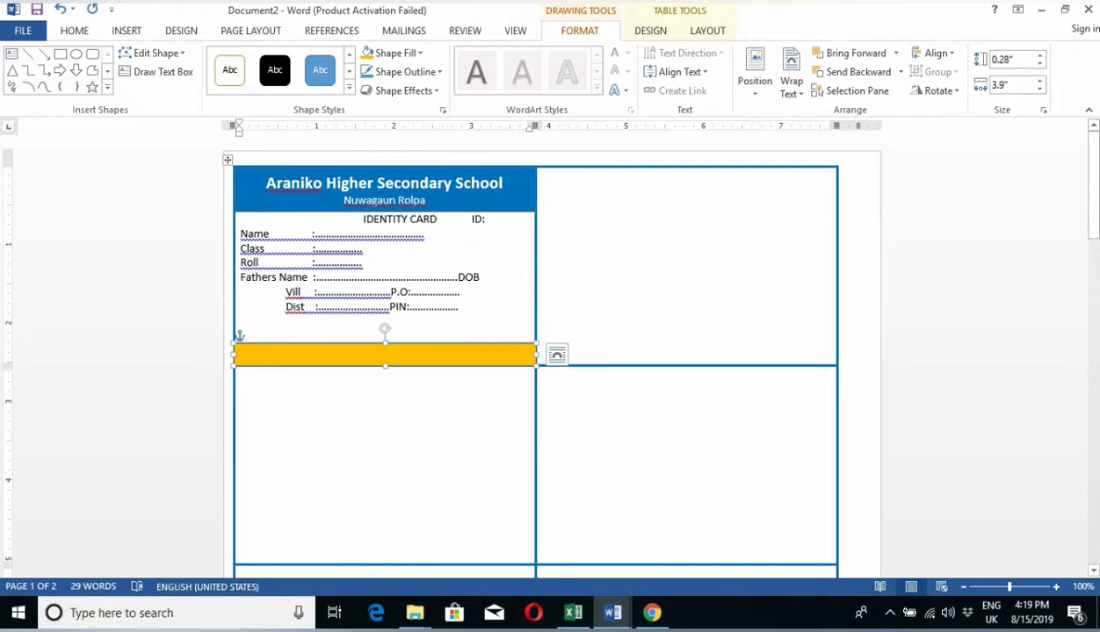
pyautogui.press('Up')
pyautogui.press('Up')
pyautogui.press('Up')
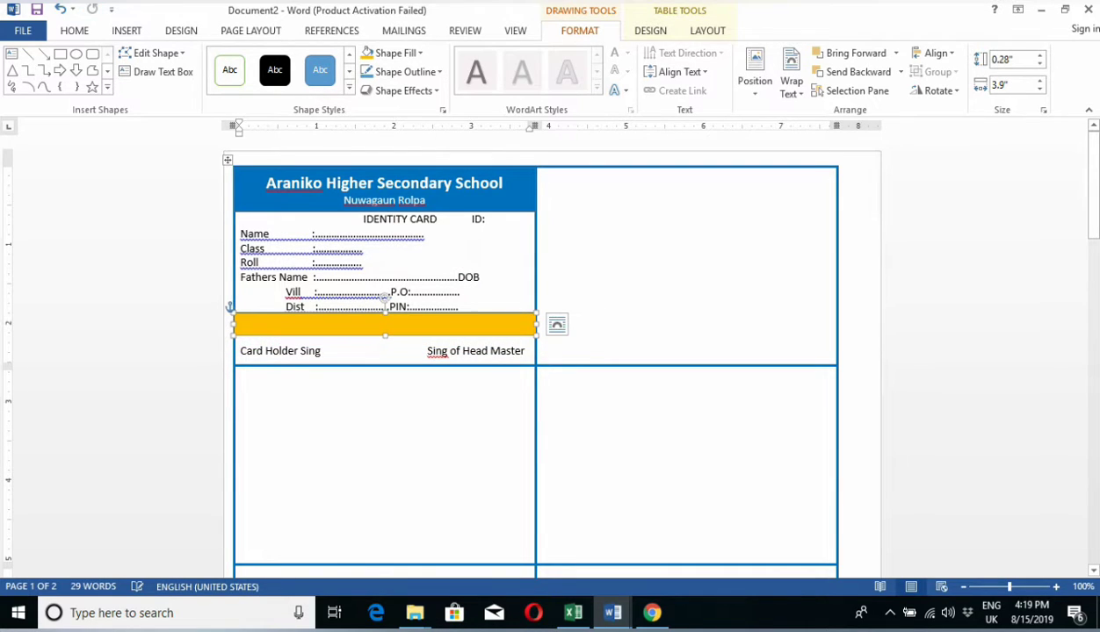
pyautogui.press('Escape')
pyautogui.hotkey('ctrl', 'shift', 'Left')
pyautogui.hotkey('ctrl', 'shift', 'Left')
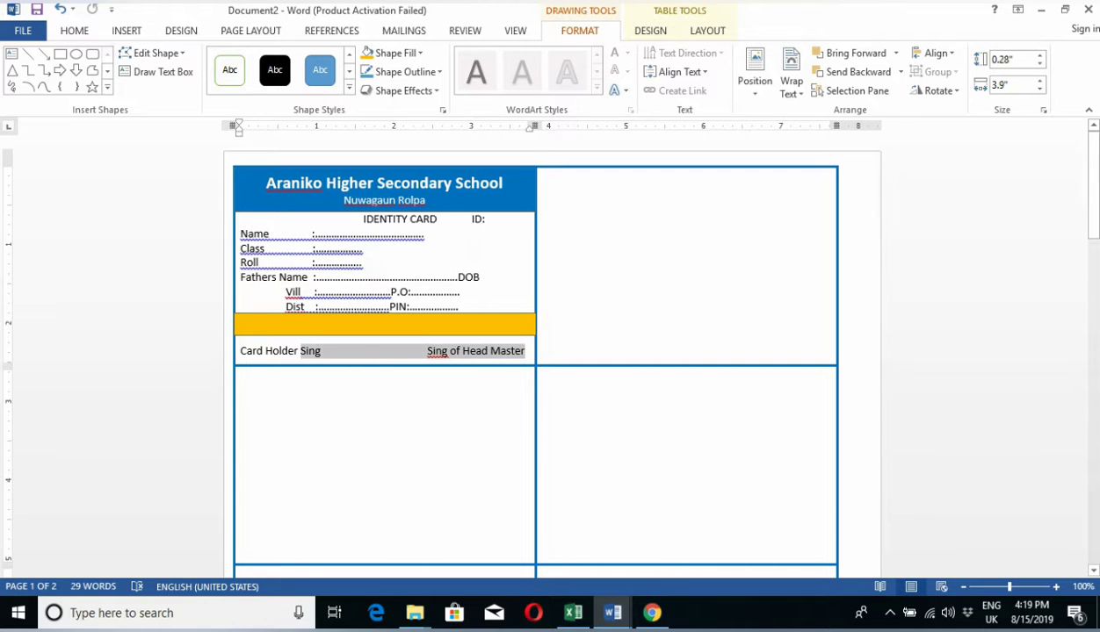
pyautogui.hotkey('ctrl', 'shift', 'Left')
pyautogui.hotkey('ctrl', 'shift', 'Left')
pyautogui.hotkey('ctrl', 'c')
pyautogui.rightClick(245, 352)
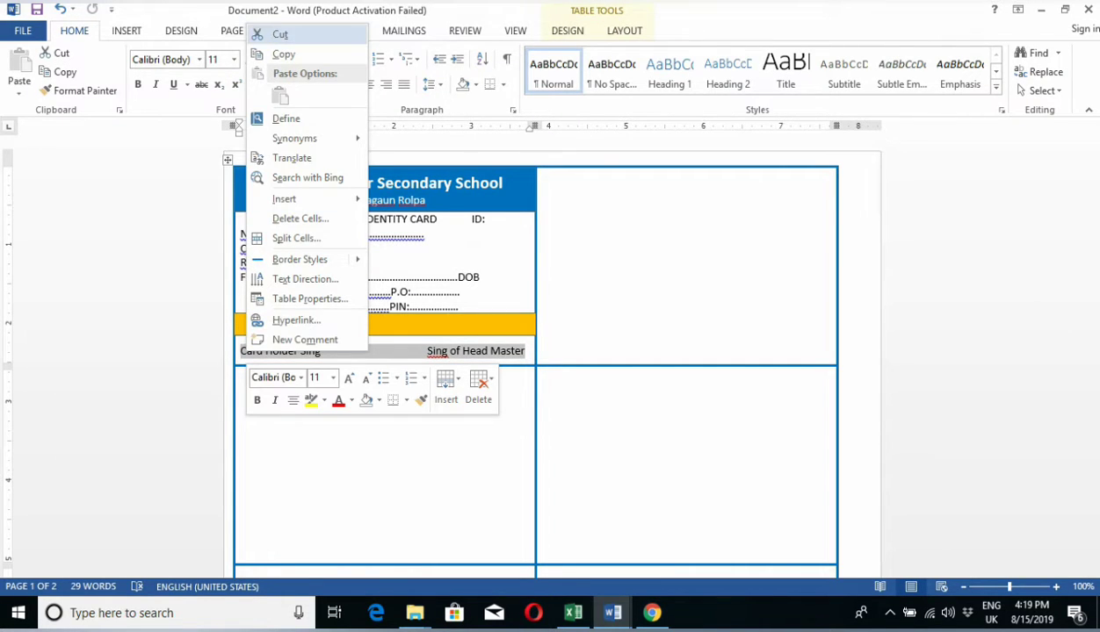
pyautogui.press('Down')
pyautogui.press('Return')
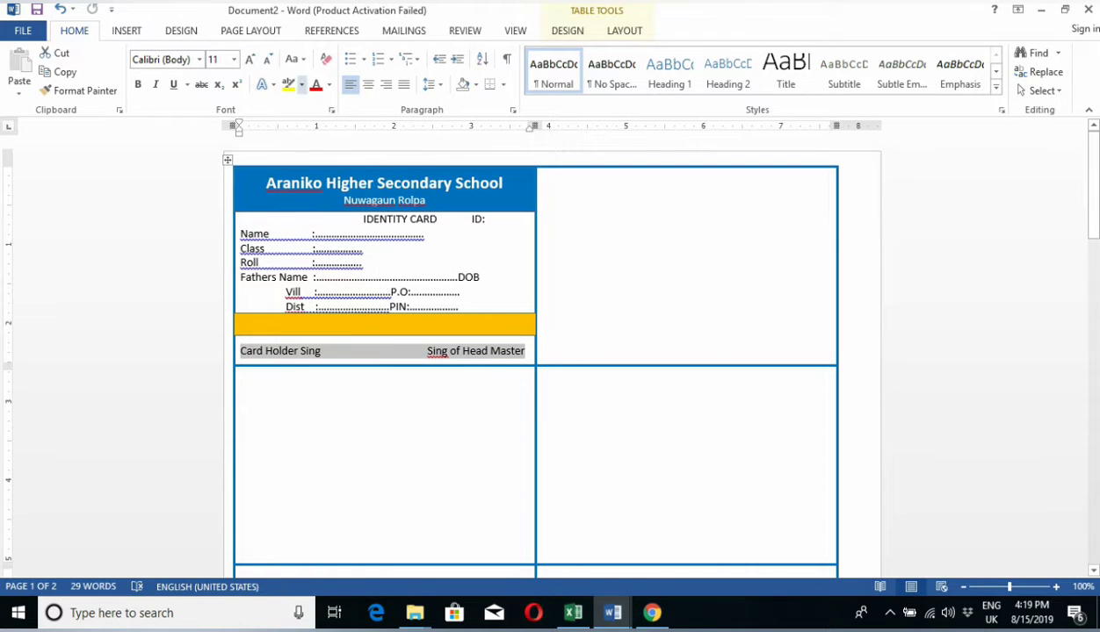
# Step: Move the gold bar back over the signature row and paste the signature text inside it
pyautogui.moveTo(385, 324); pyautogui.dragTo(385, 353)
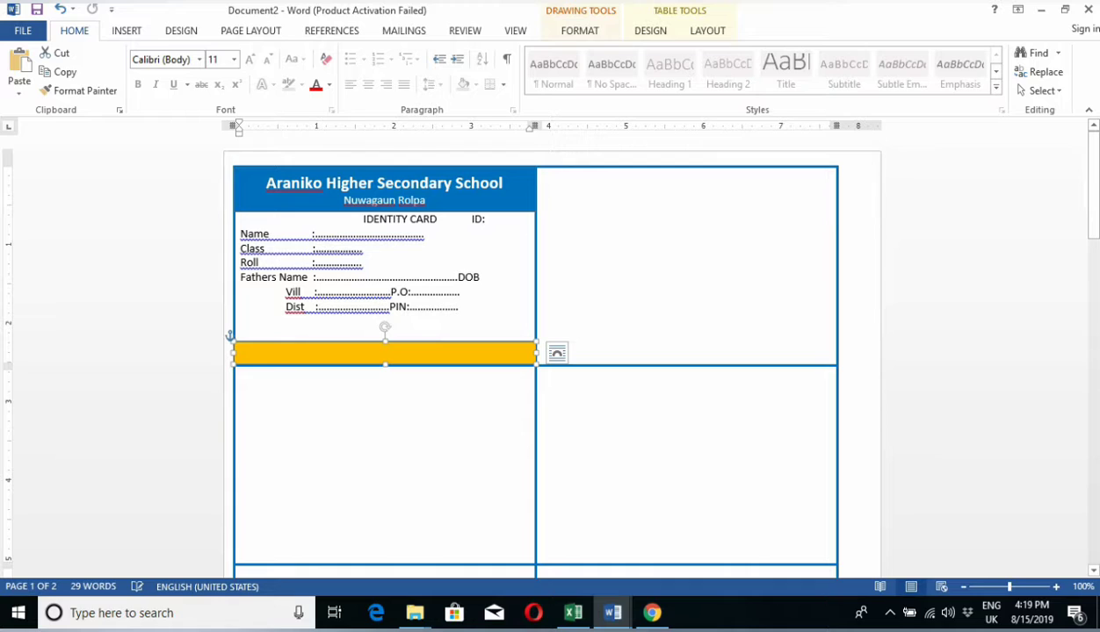
pyautogui.rightClick(441, 352)
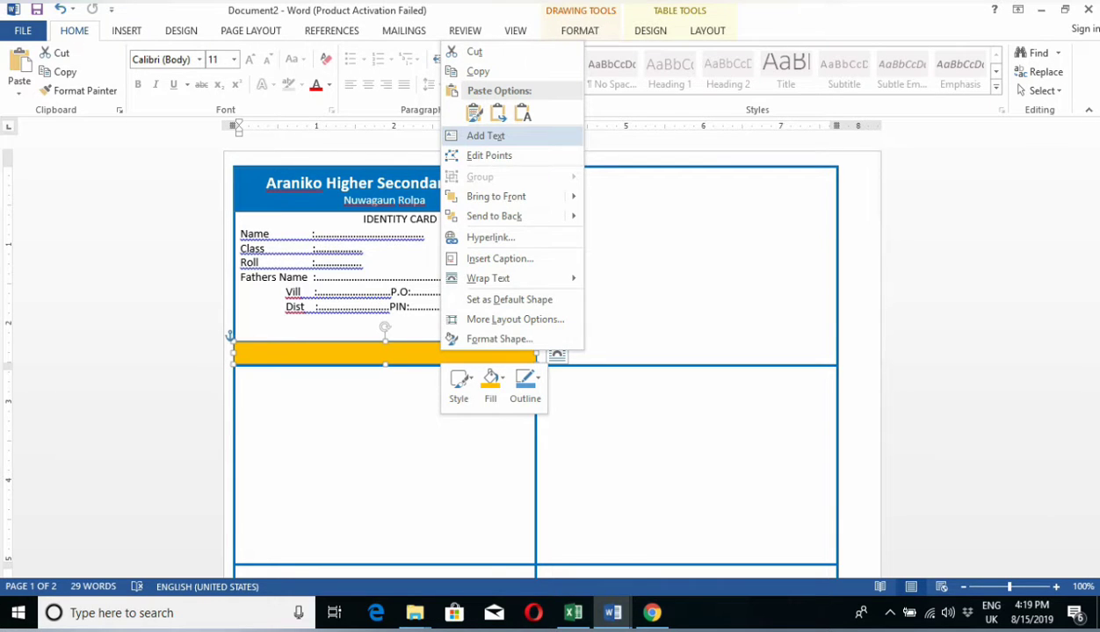
pyautogui.click(485, 135)
pyautogui.hotkey('ctrl', 'v')
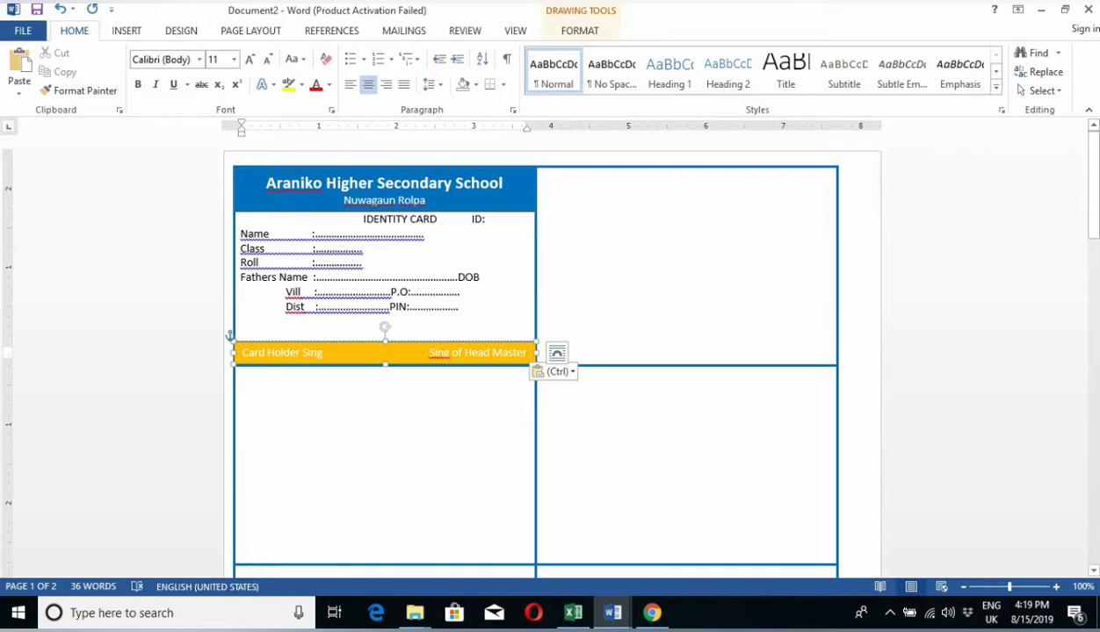
pyautogui.click(236, 317)
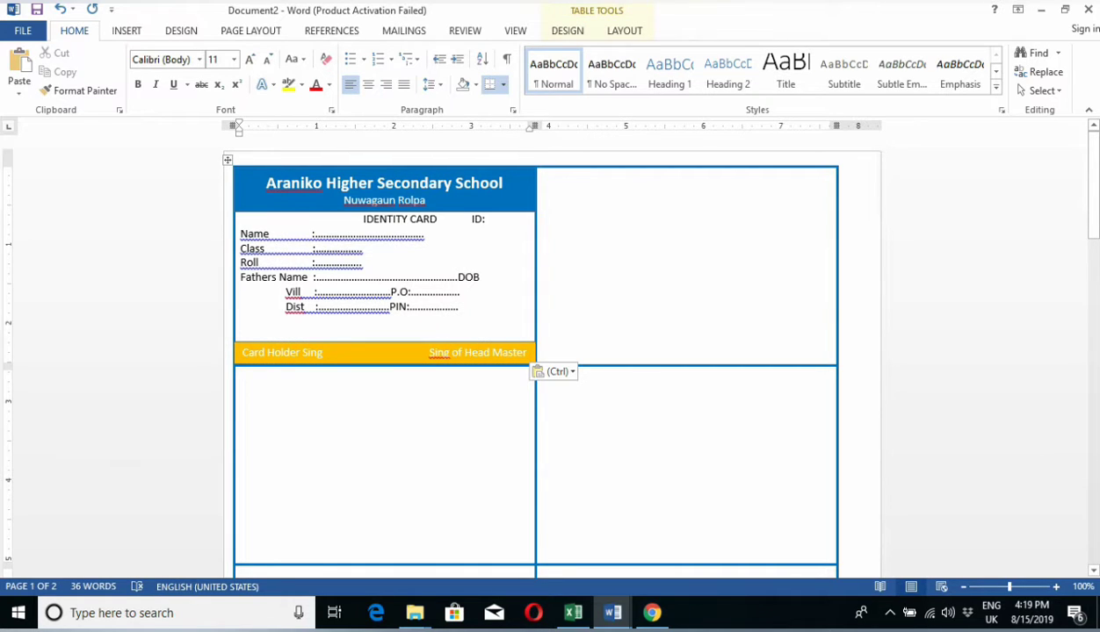
pyautogui.click(387, 343)
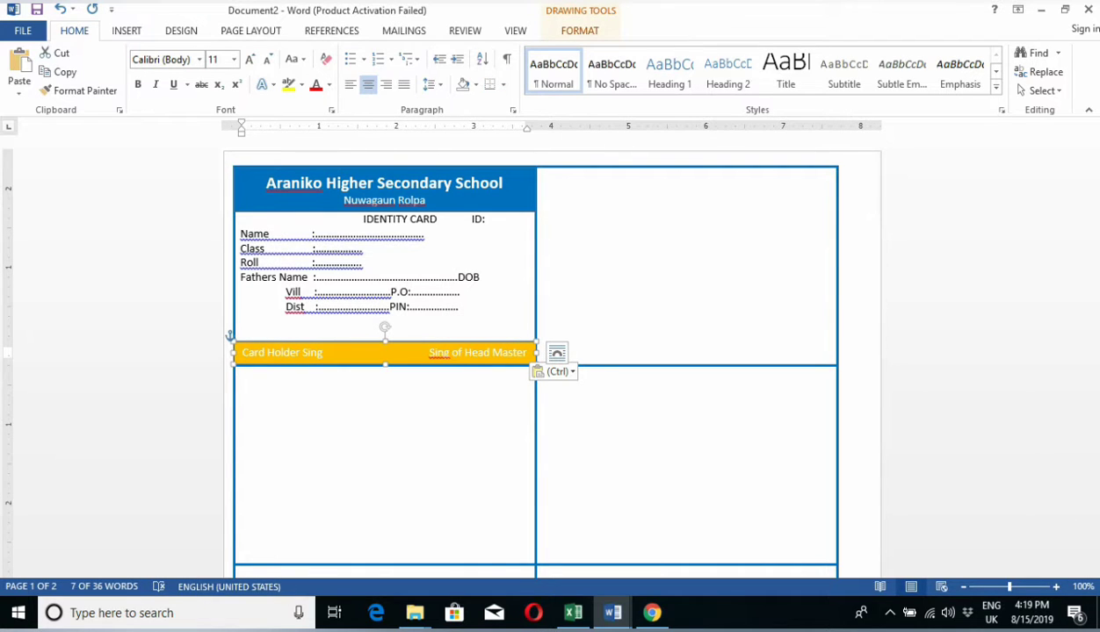
pyautogui.click(127, 30)
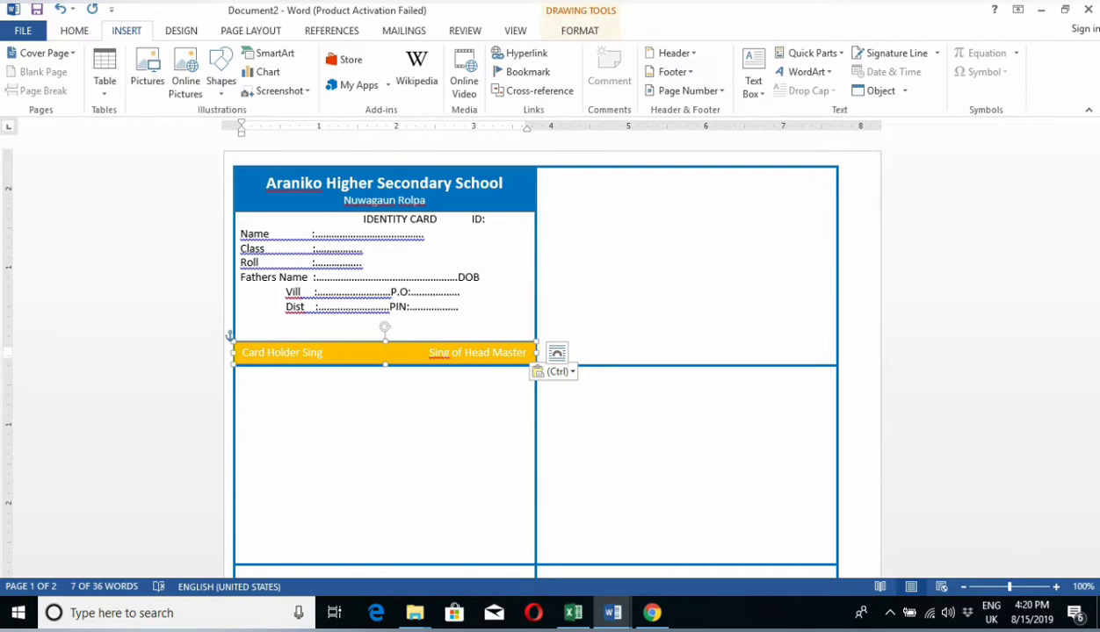
pyautogui.click(580, 30)
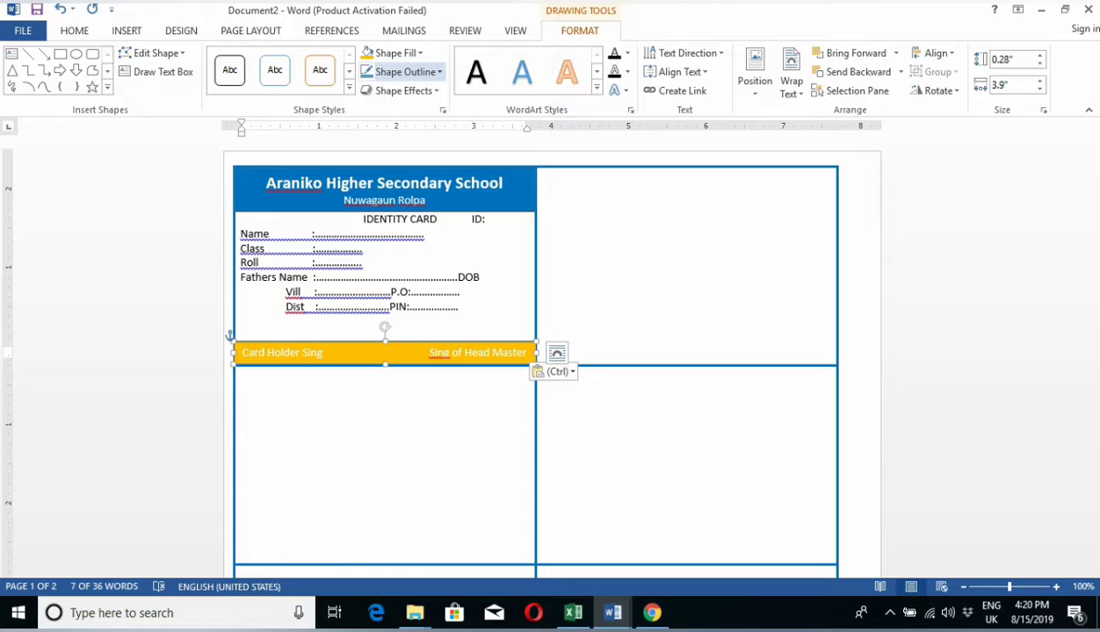
pyautogui.click(404, 71)
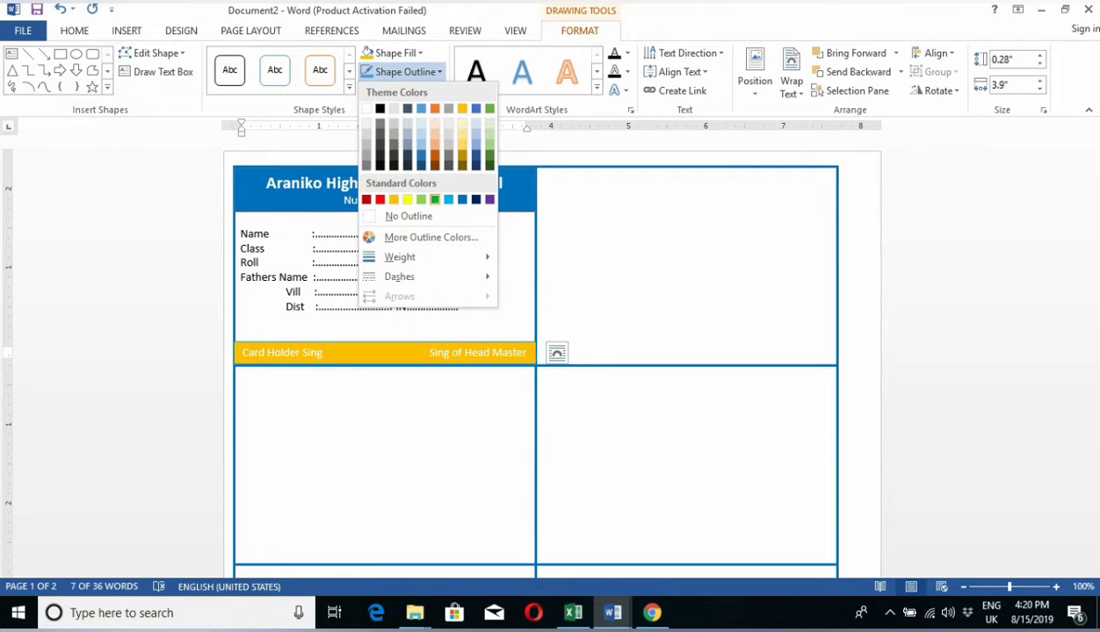
pyautogui.moveTo(400, 257)
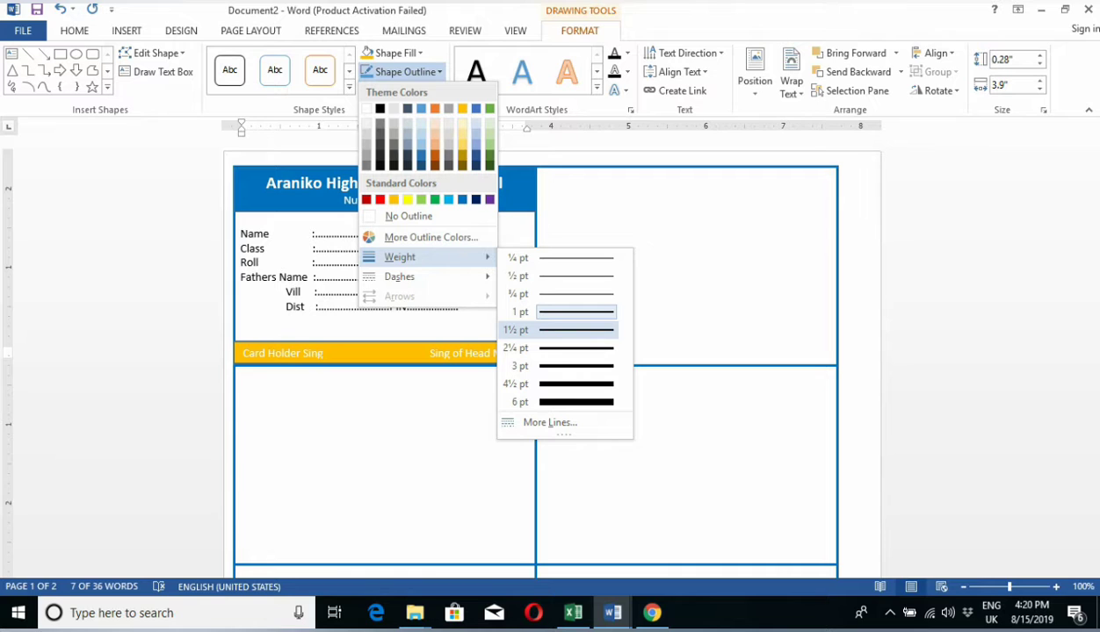
pyautogui.press('Escape')
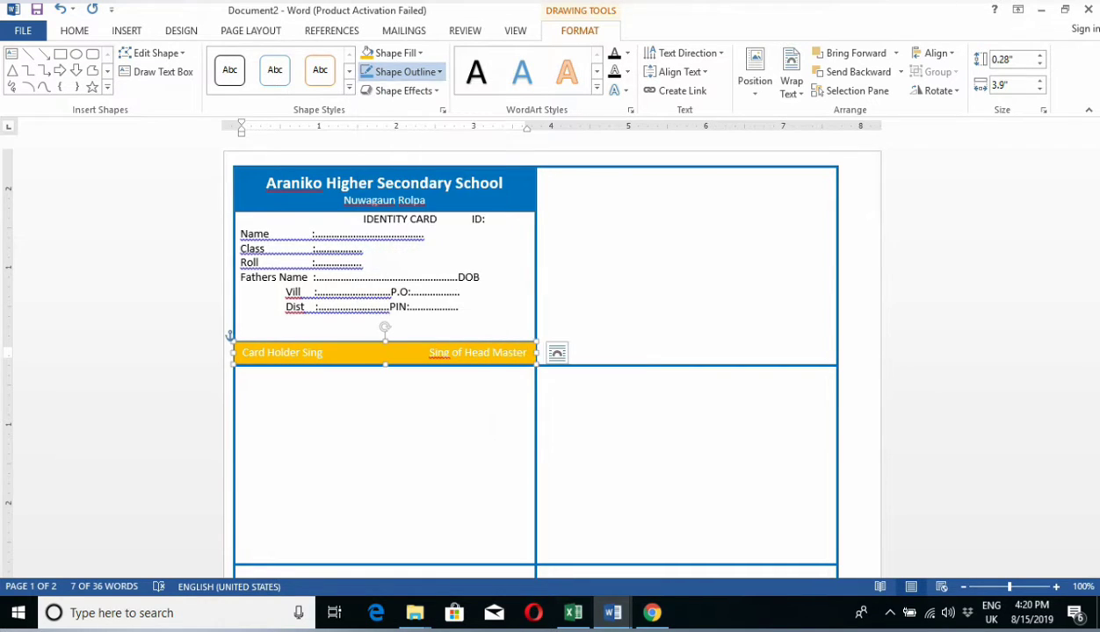
pyautogui.click(241, 373)
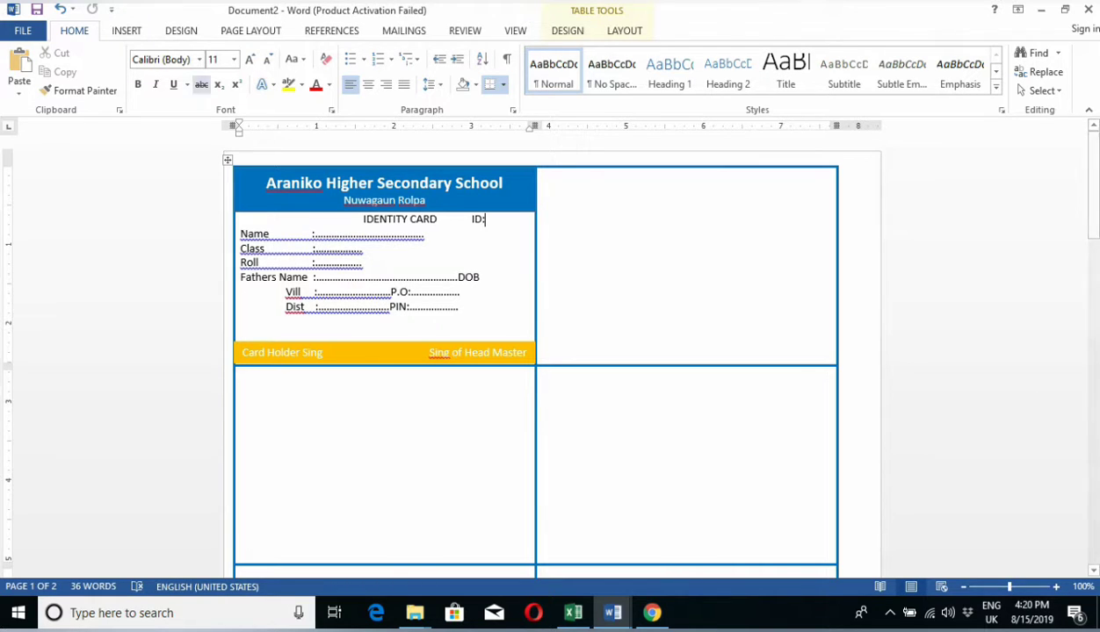
# Step: Draw a rectangle photo box beside ID: on the first card
pyautogui.click(127, 30)
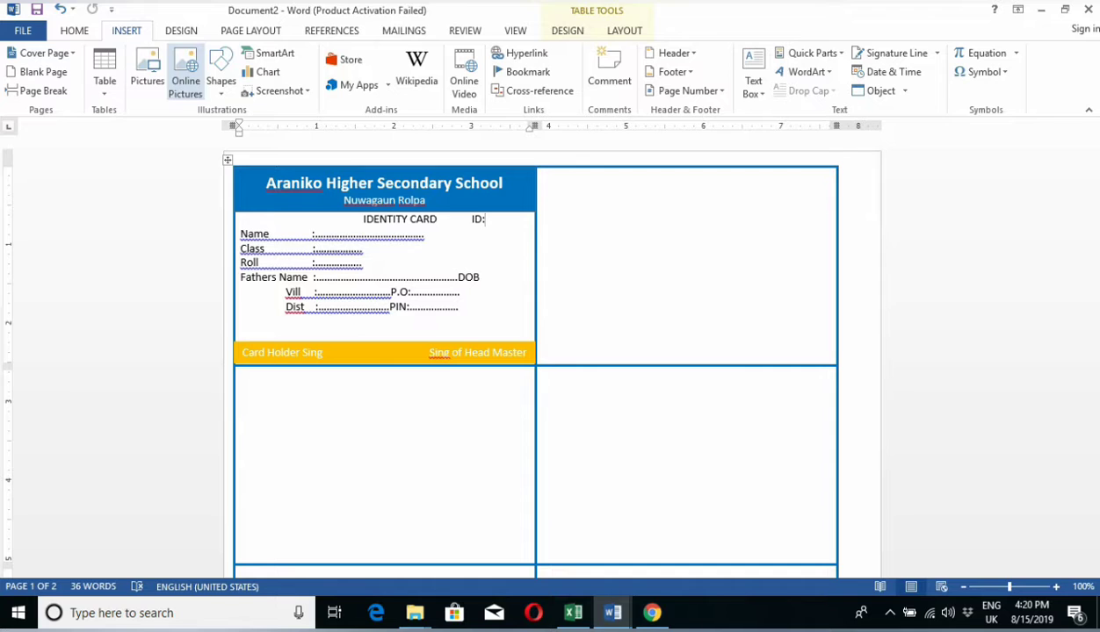
pyautogui.click(221, 75)
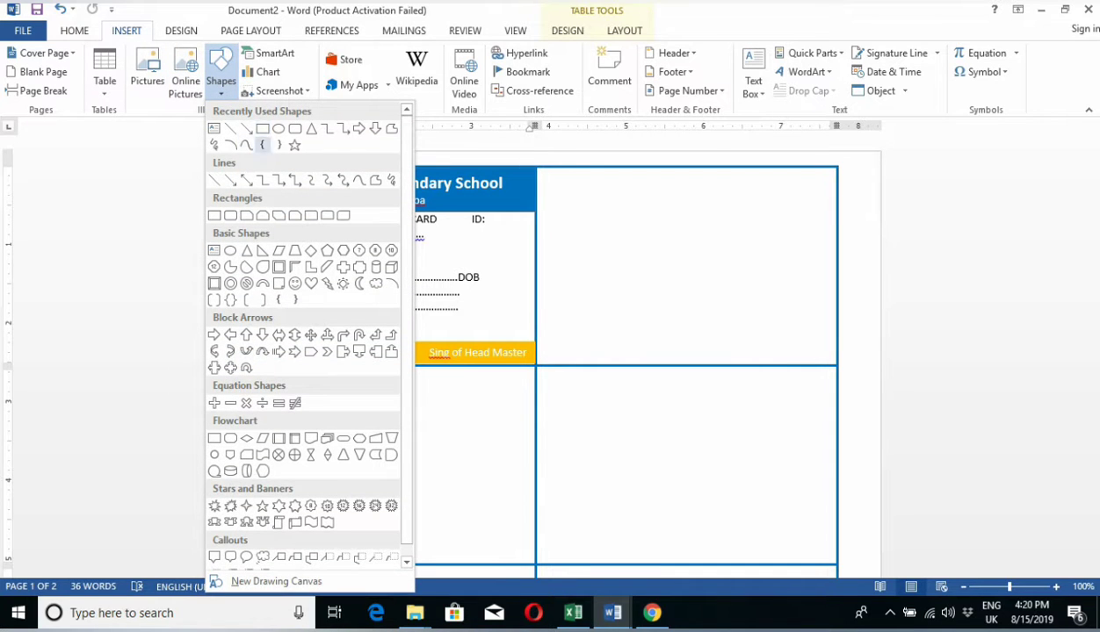
pyautogui.click(214, 215)
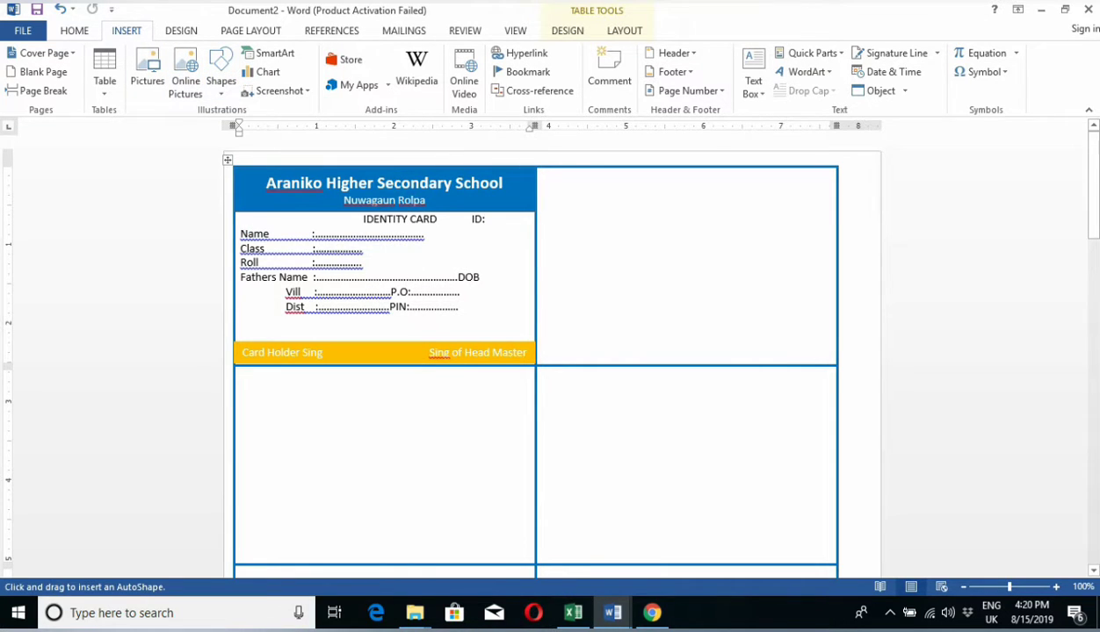
pyautogui.moveTo(475, 222)
pyautogui.mouseDown()
pyautogui.moveTo(515, 275)
pyautogui.moveTo(531, 273)
pyautogui.mouseUp()
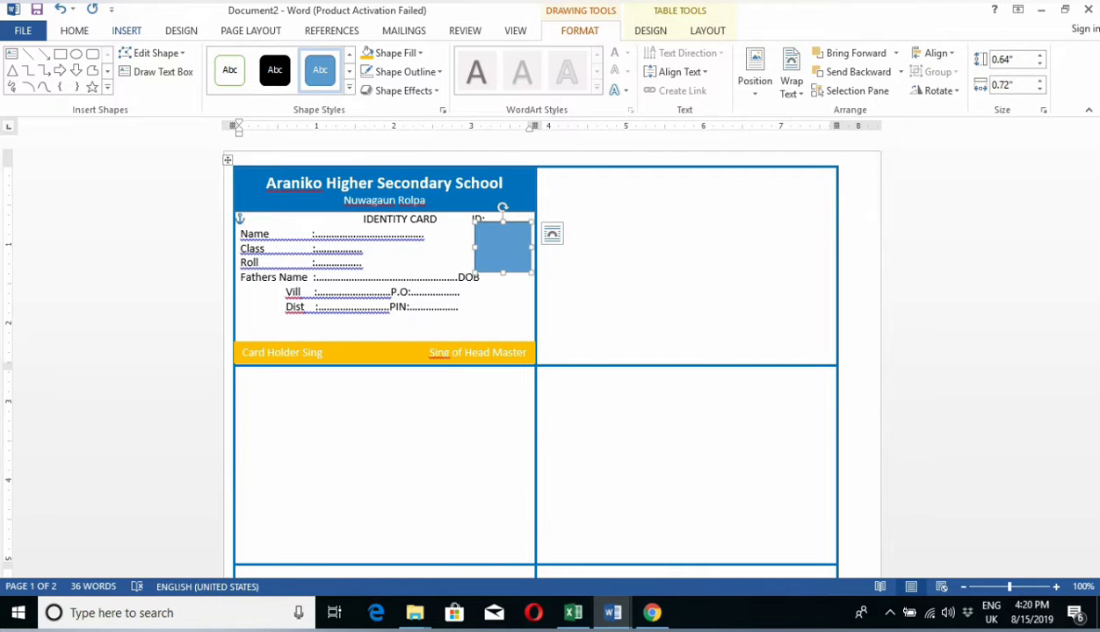
# Step: Give the photo box a 1½ pt outline and No Fill
pyautogui.click(127, 30)
pyautogui.click(579, 30)
pyautogui.click(404, 71)
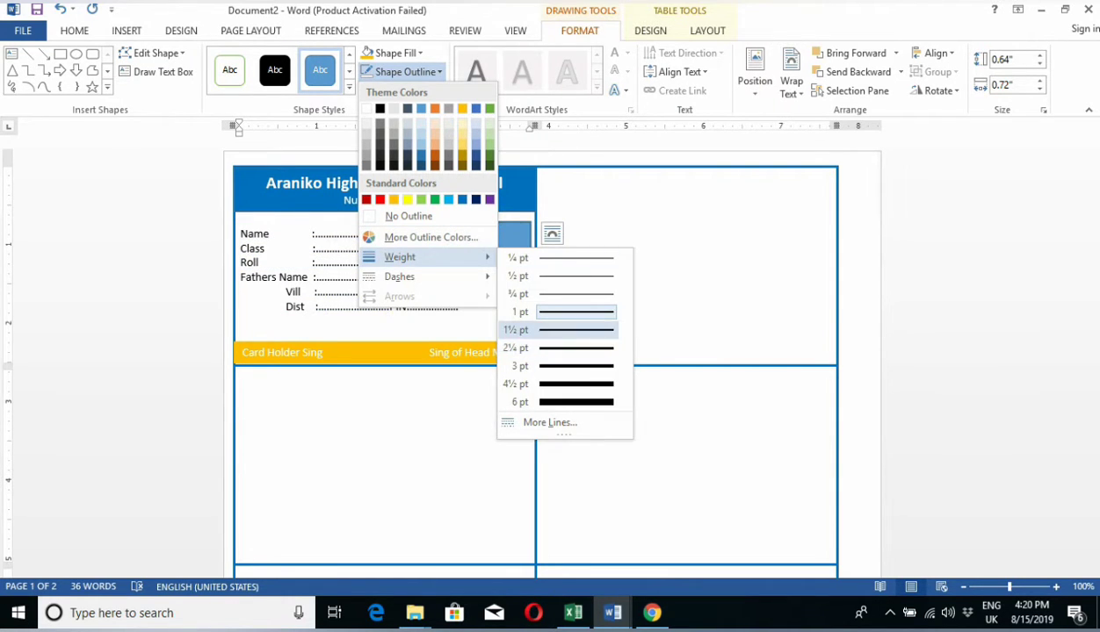
pyautogui.click(518, 329)
pyautogui.click(395, 53)
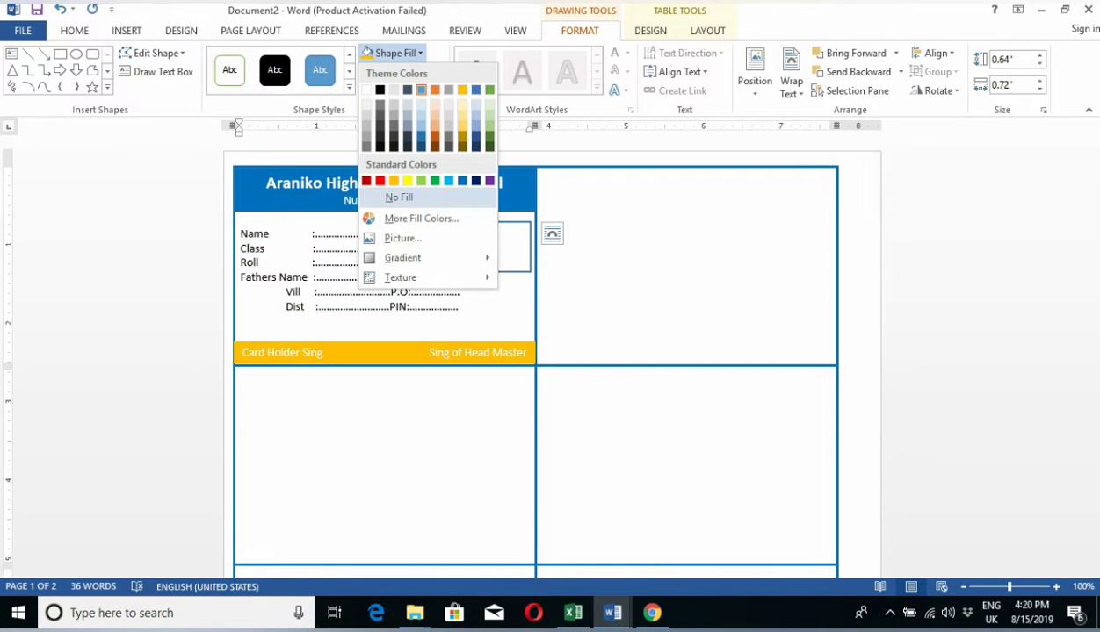
pyautogui.click(399, 198)
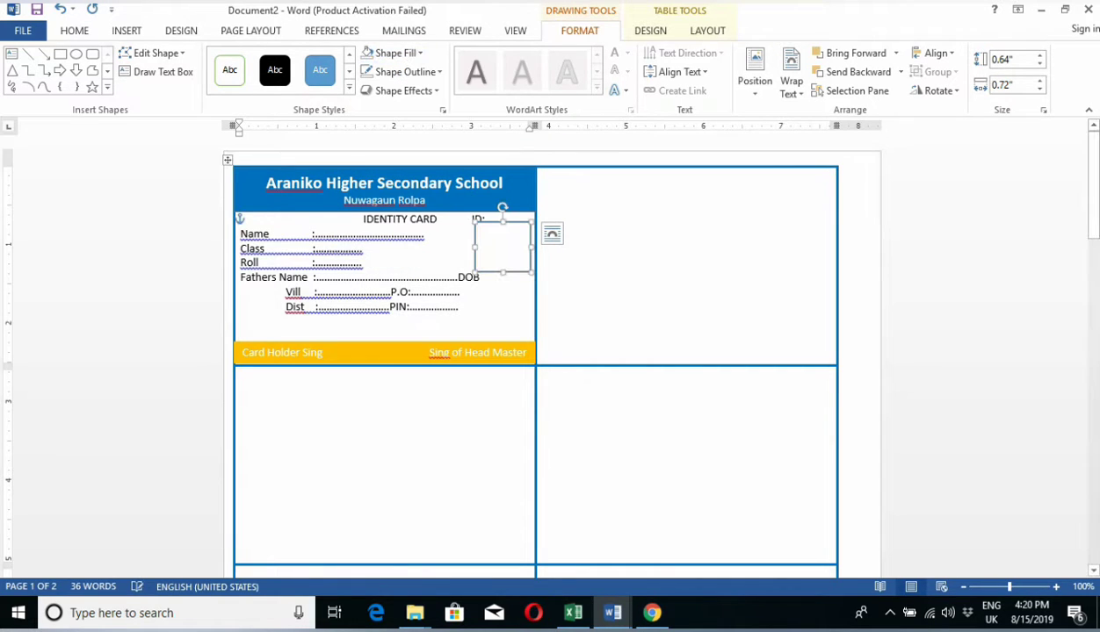
pyautogui.click(484, 220)
# Step: Nudge the photo box down and shorten the dotted line before DOB
pyautogui.click(362, 262)
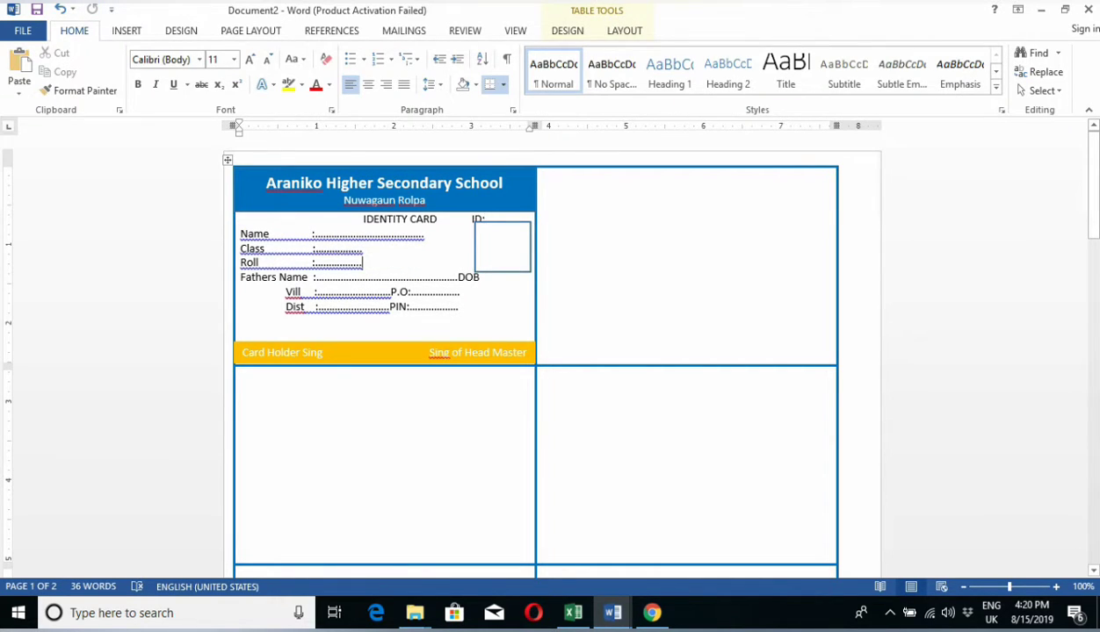
pyautogui.click(503, 222)
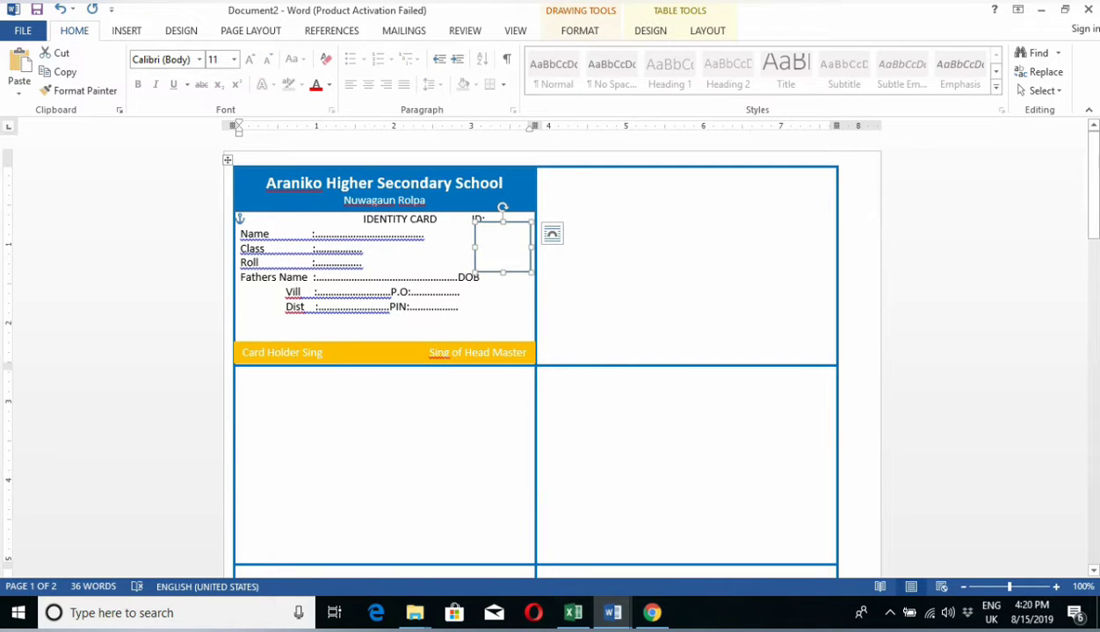
pyautogui.press('Down')
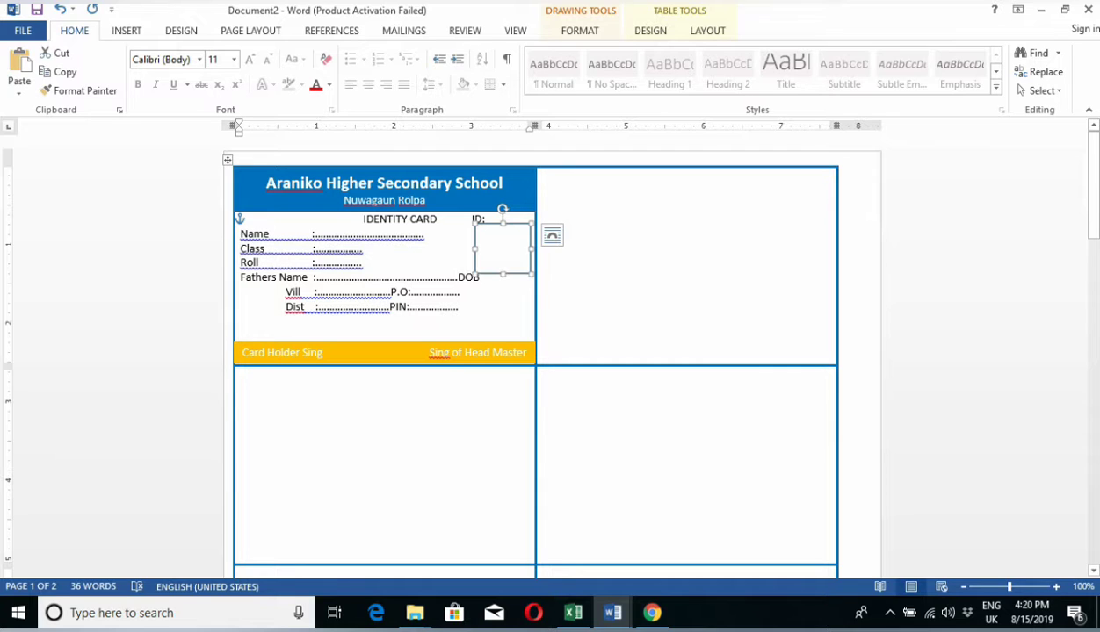
pyautogui.click(451, 292)
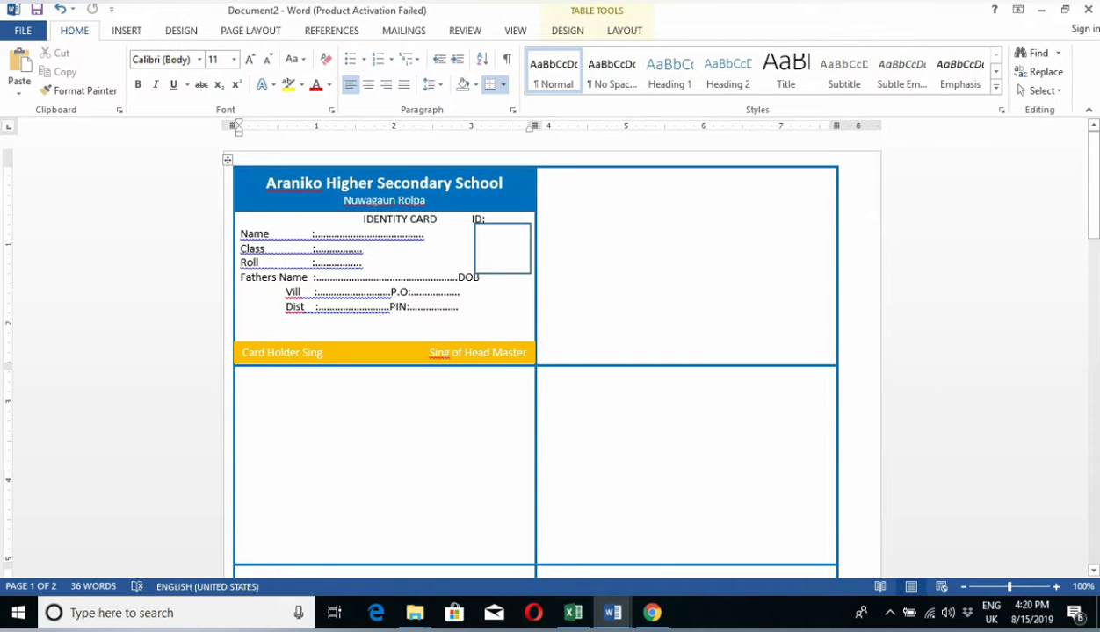
pyautogui.press('BackSpace')
pyautogui.press('BackSpace')
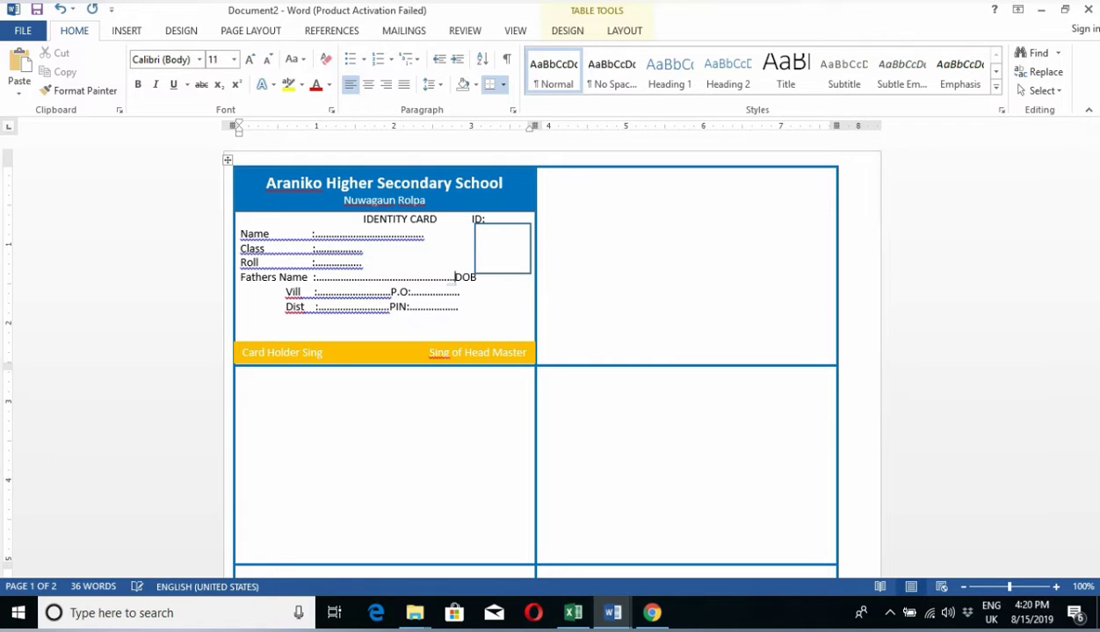
pyautogui.press('BackSpace')
pyautogui.press('BackSpace')
pyautogui.write('.')
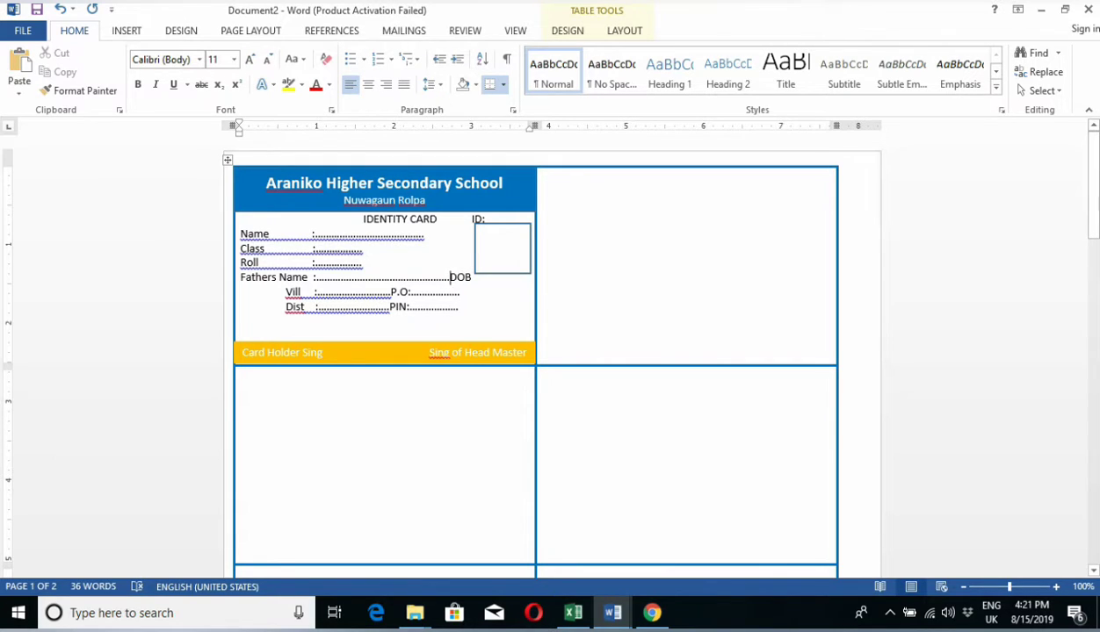
# Step: Lower the photo box a little more and bring up the Mailings tools
pyautogui.click(503, 223)
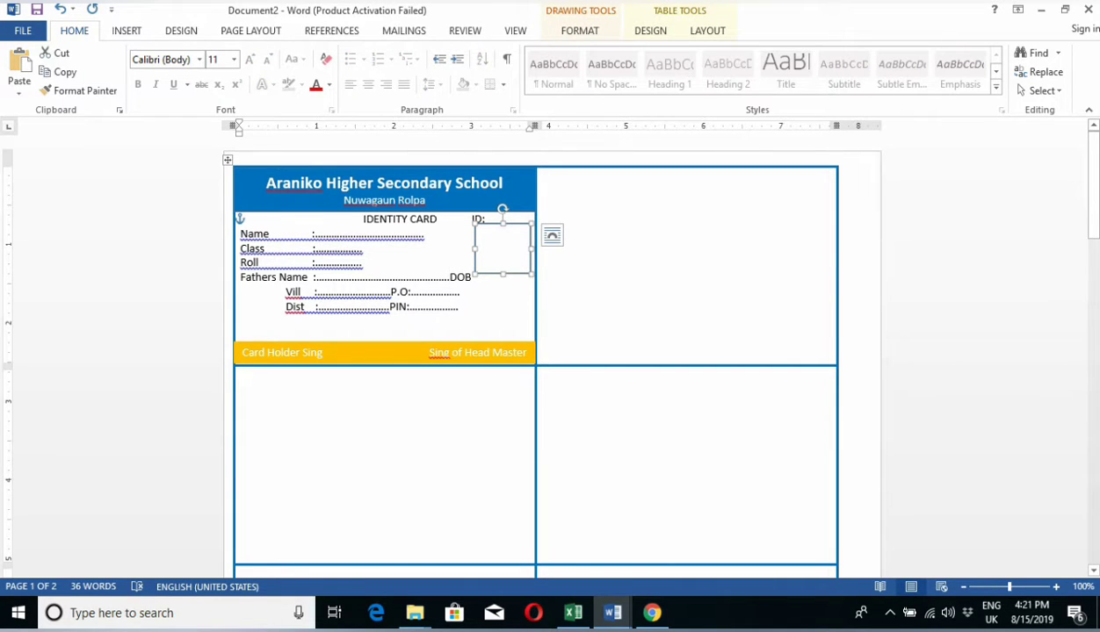
pyautogui.press('Down')
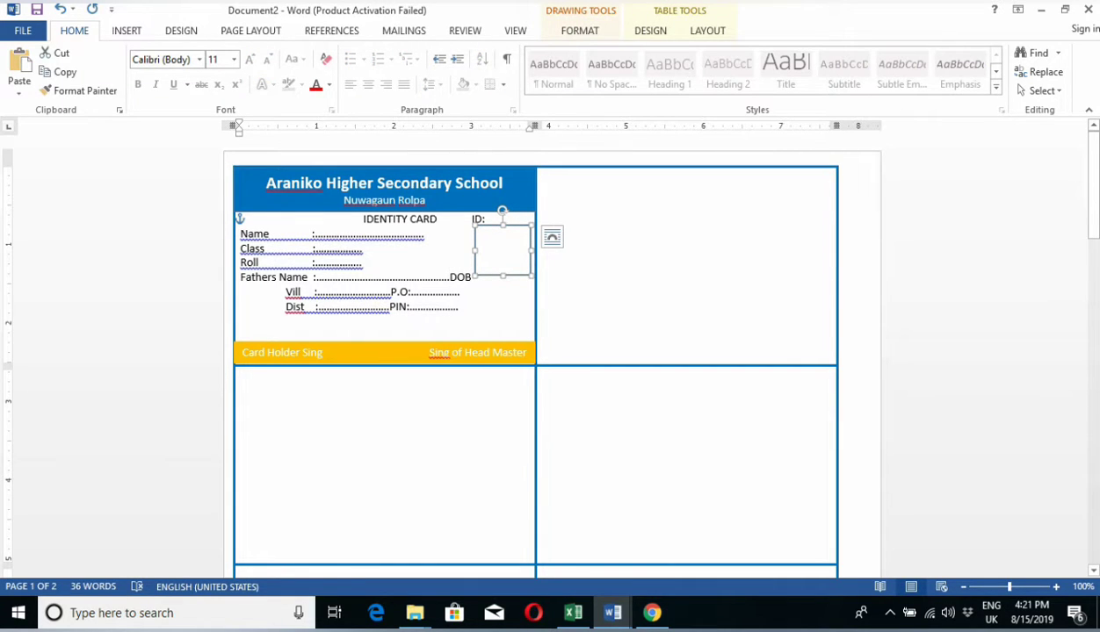
pyautogui.press('Escape')
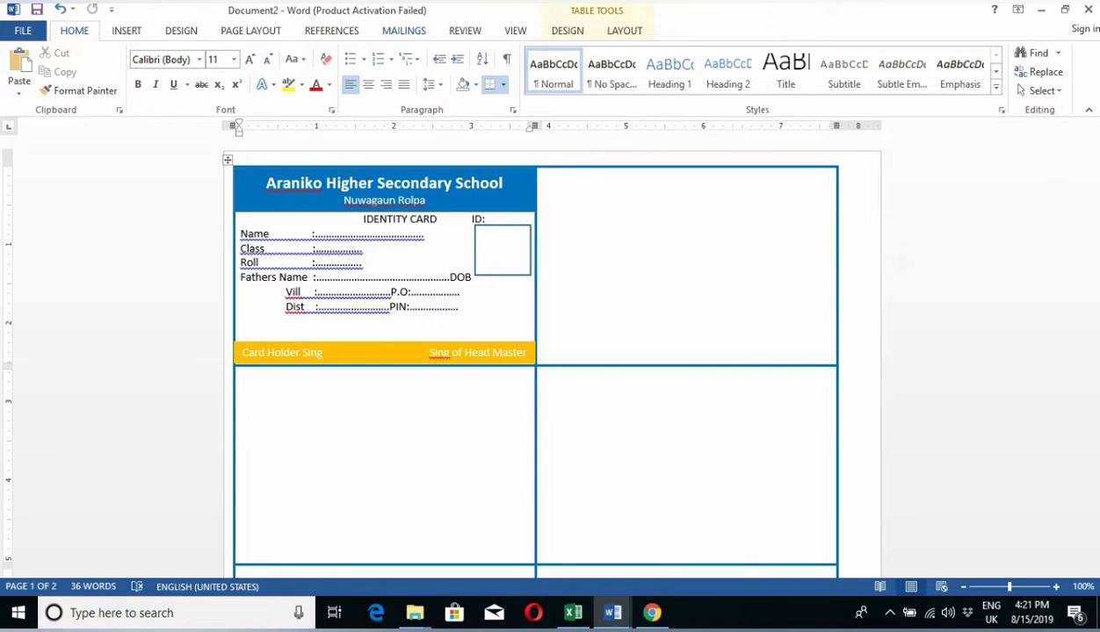
pyautogui.hotkey('alt', 'm')
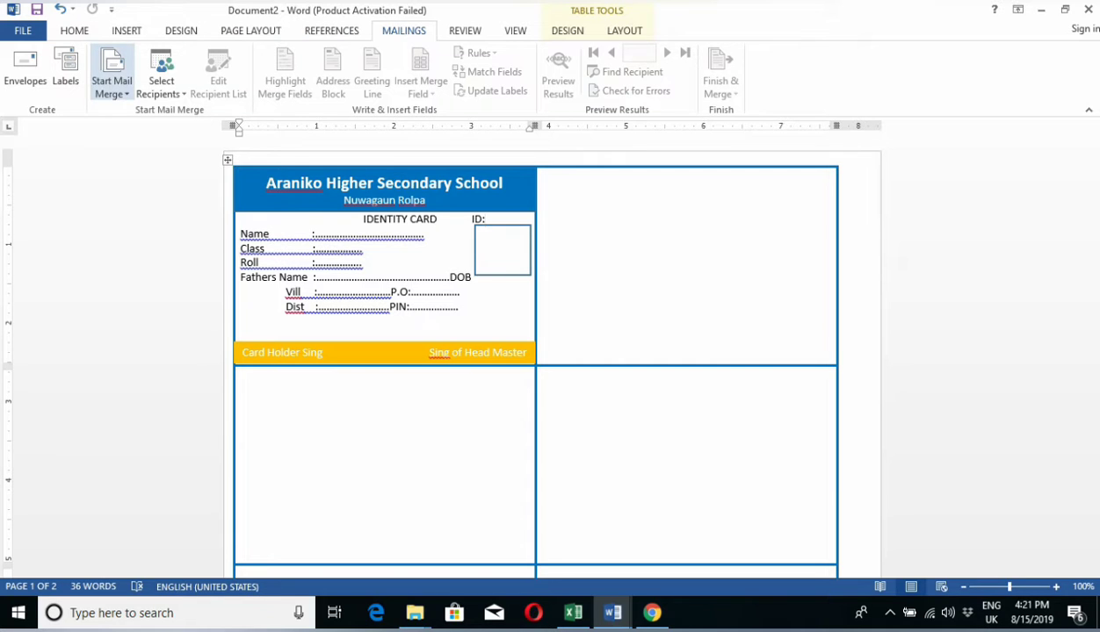
# Step: Start a Labels mail merge, accept the label options and keep the existing card content
pyautogui.click(112, 77)
pyautogui.click(131, 170)
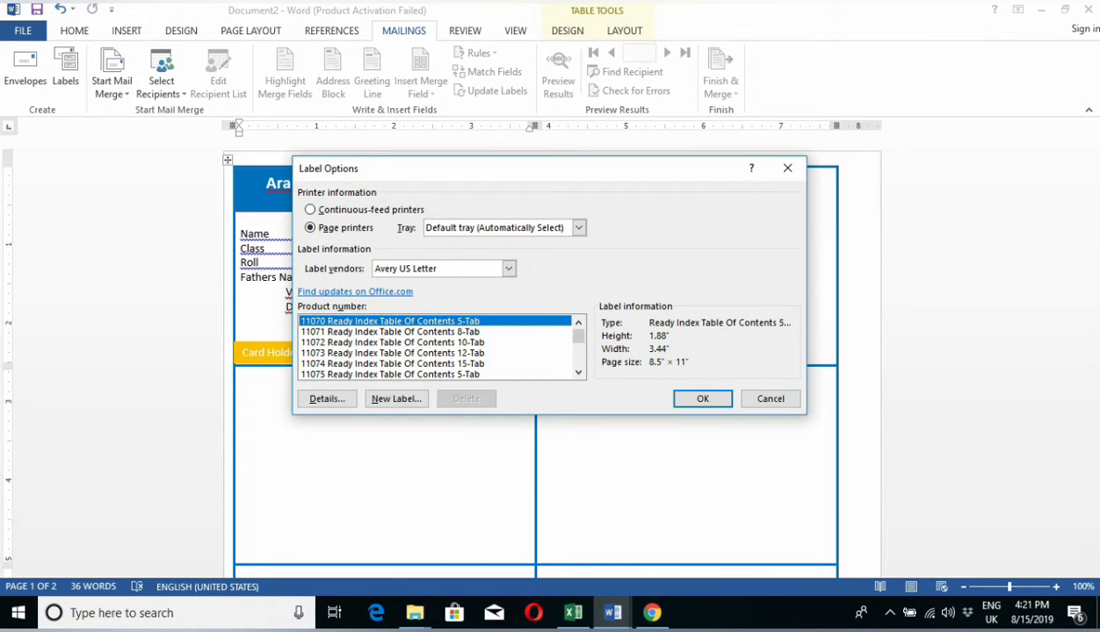
pyautogui.click(703, 399)
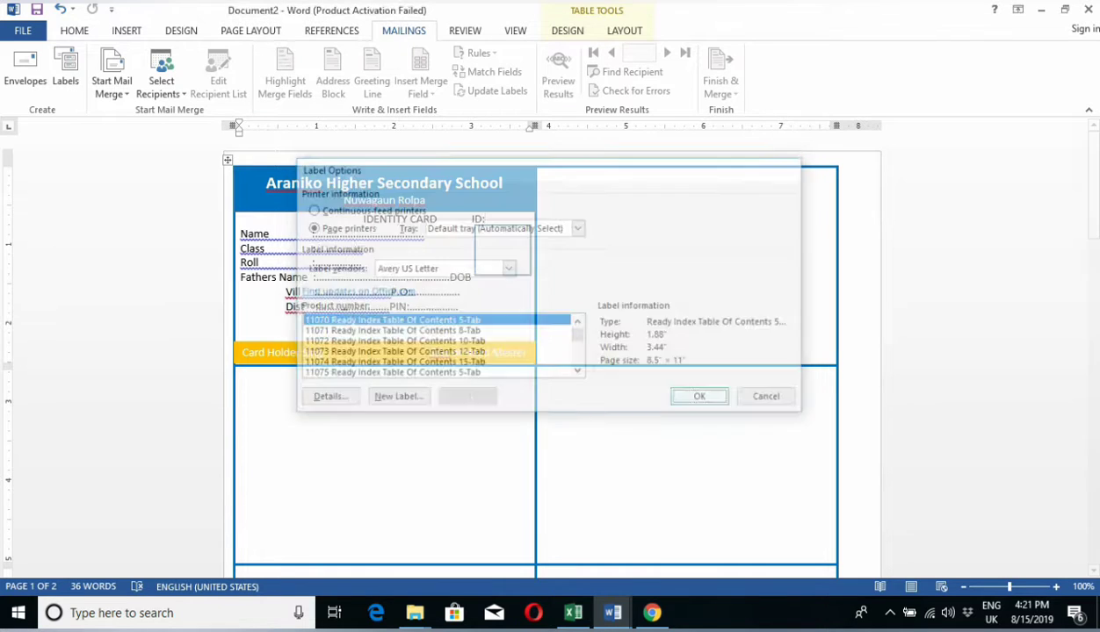
pyautogui.click(588, 350)
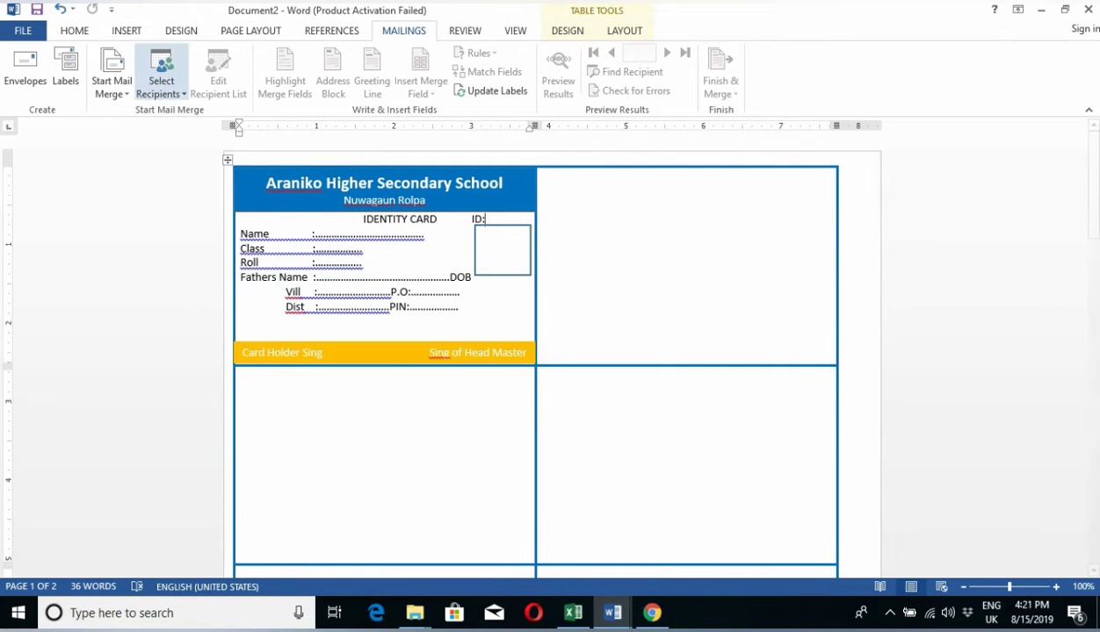
# Step: Link the Desktop workbook ID NO..xlsx, table Sheet1$, as the existing recipient list
pyautogui.click(161, 81)
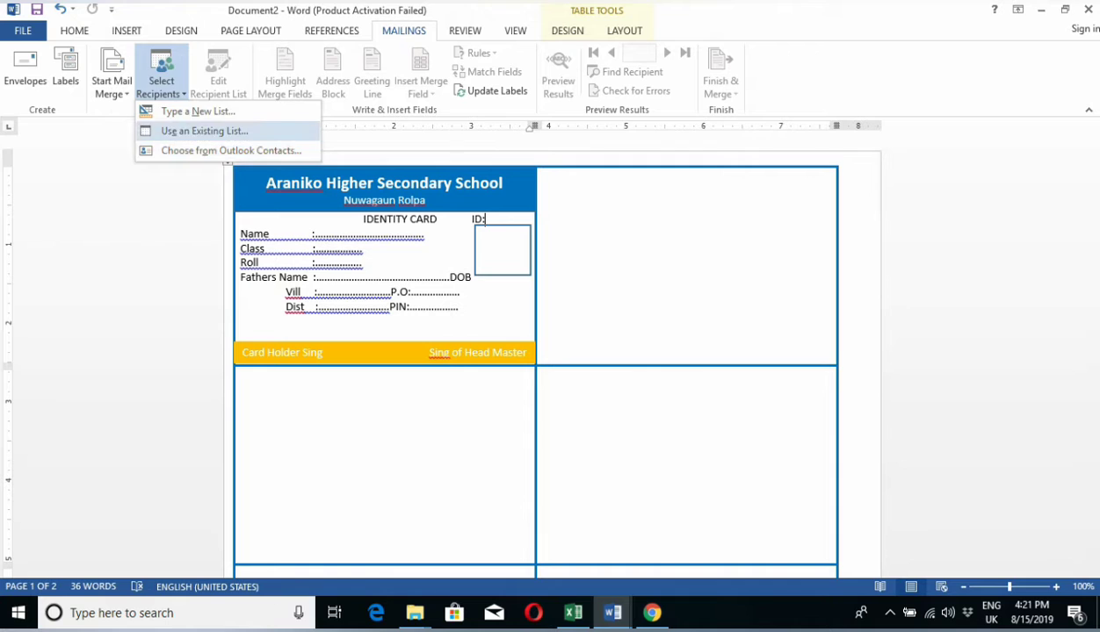
pyautogui.click(204, 130)
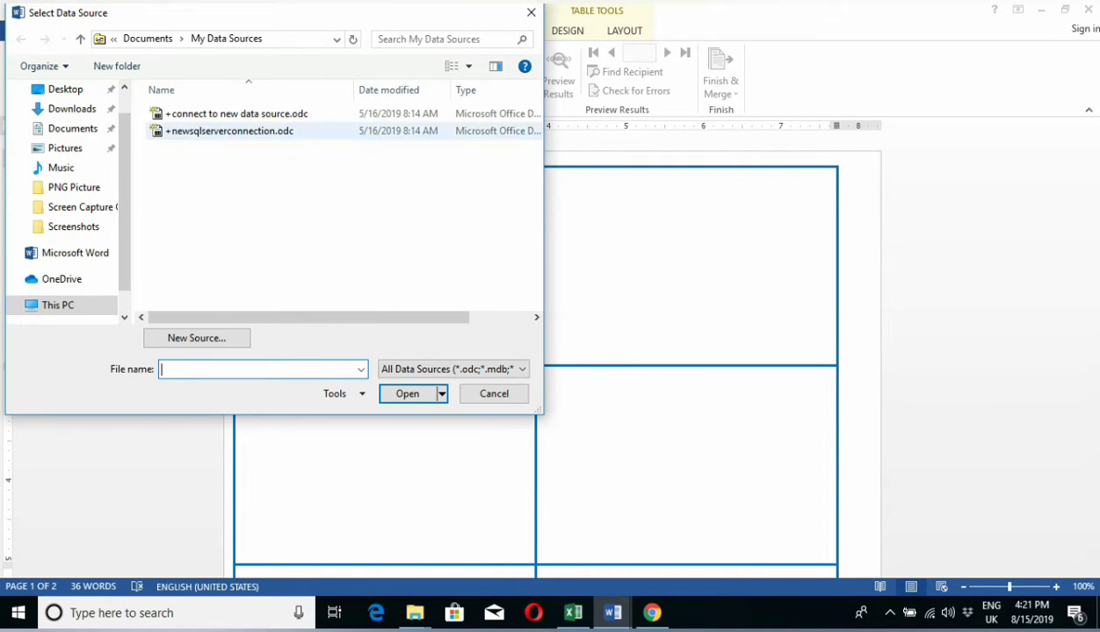
pyautogui.click(65, 88)
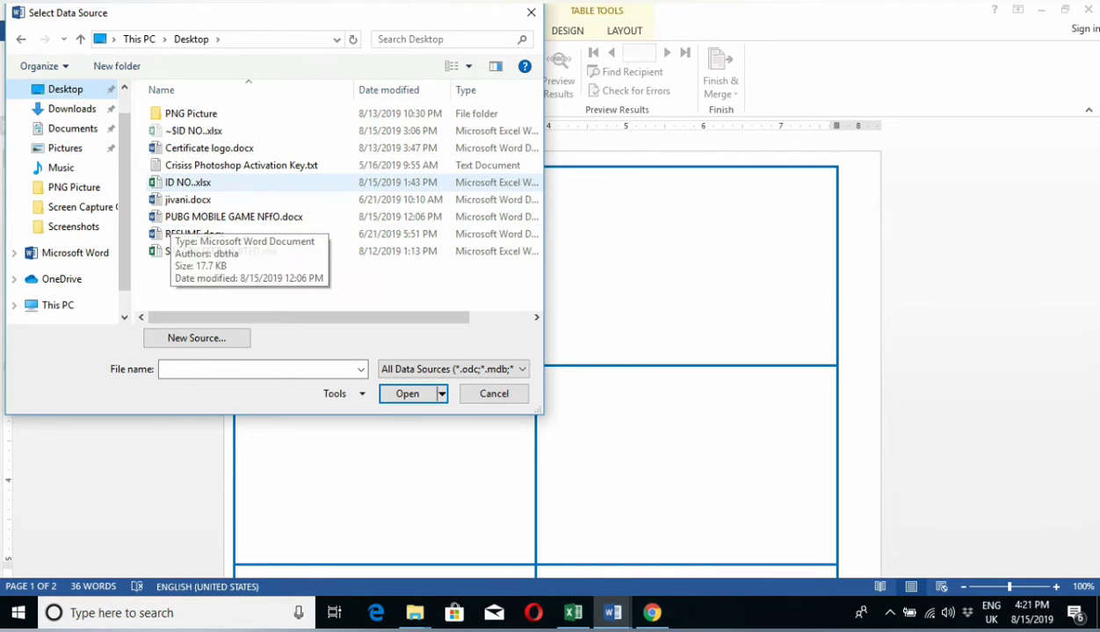
pyautogui.click(187, 182)
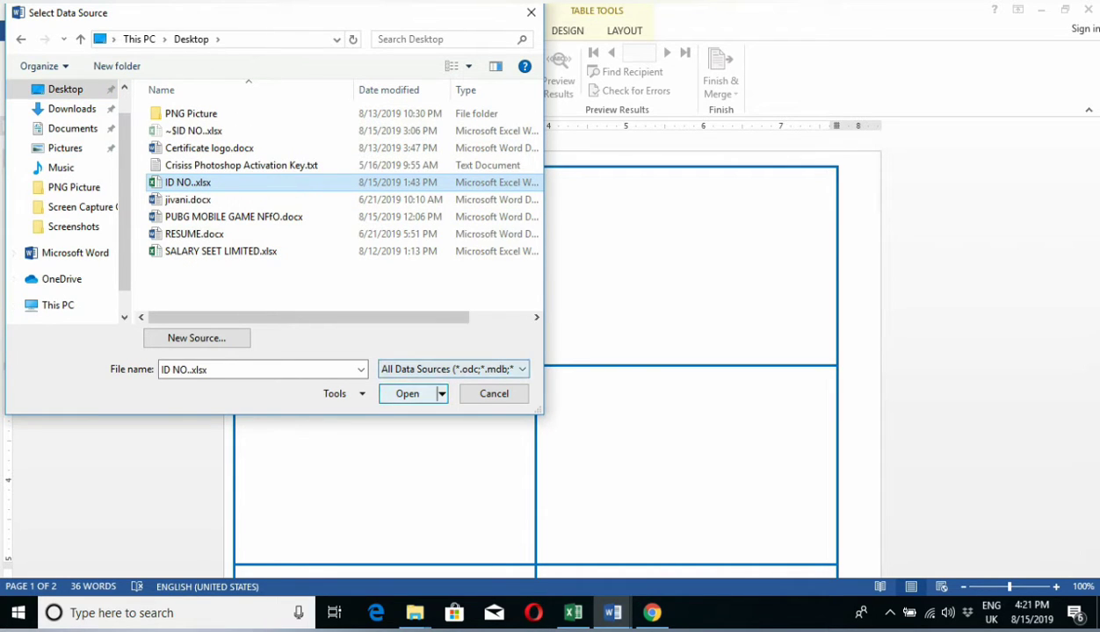
pyautogui.click(407, 393)
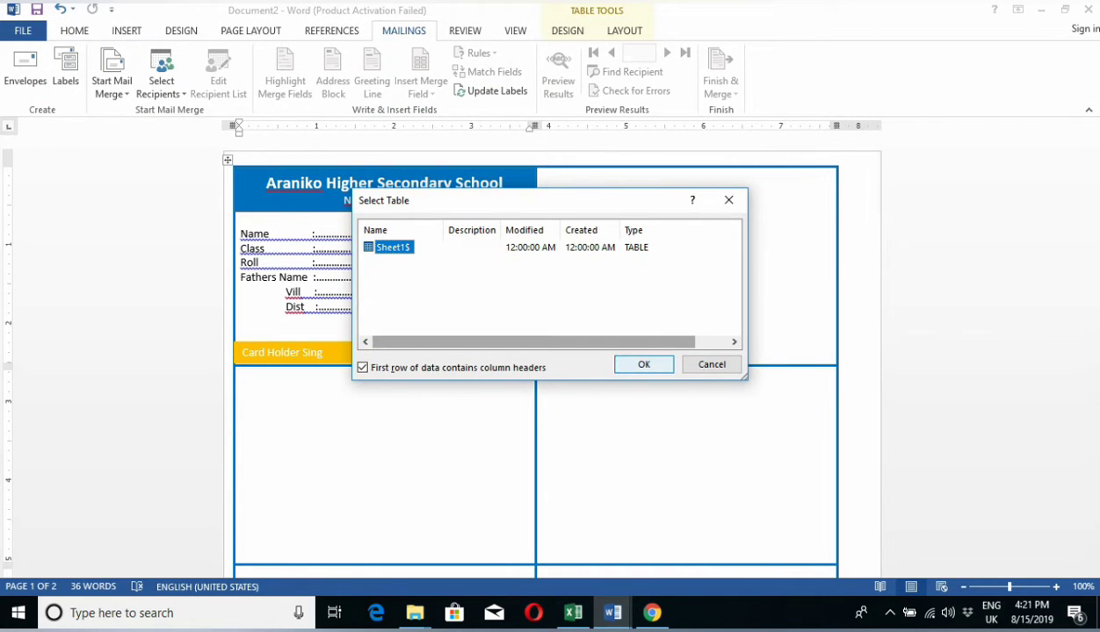
pyautogui.click(644, 364)
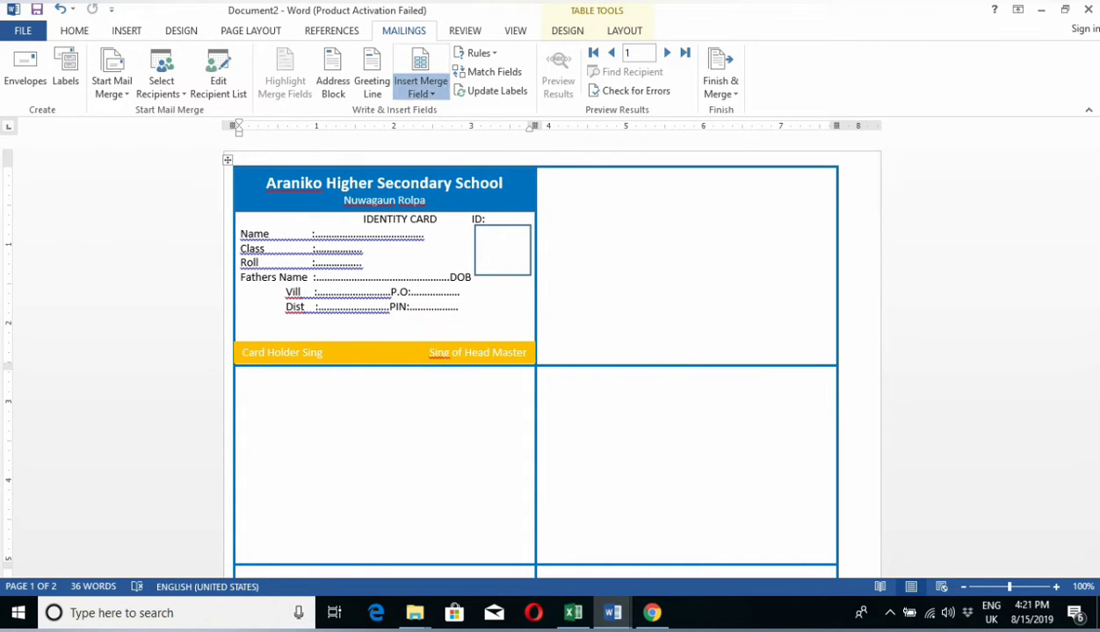
# Step: Insert the ID merge field after ID:, preview results and update labels to show IDs 100110–100113
pyautogui.click(420, 91)
pyautogui.click(424, 110)
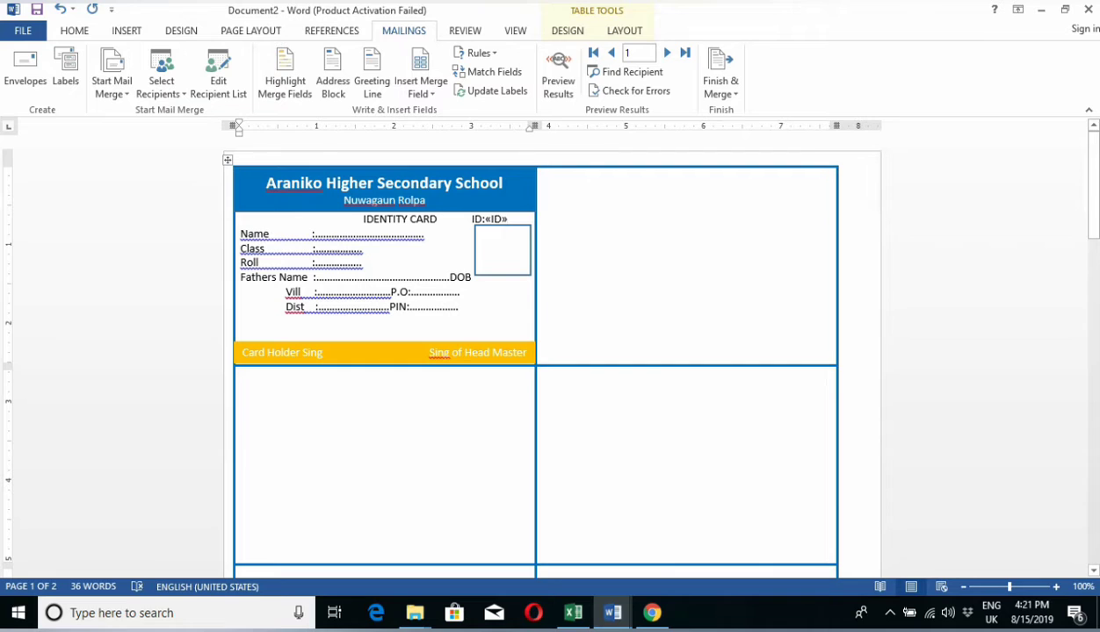
pyautogui.click(558, 78)
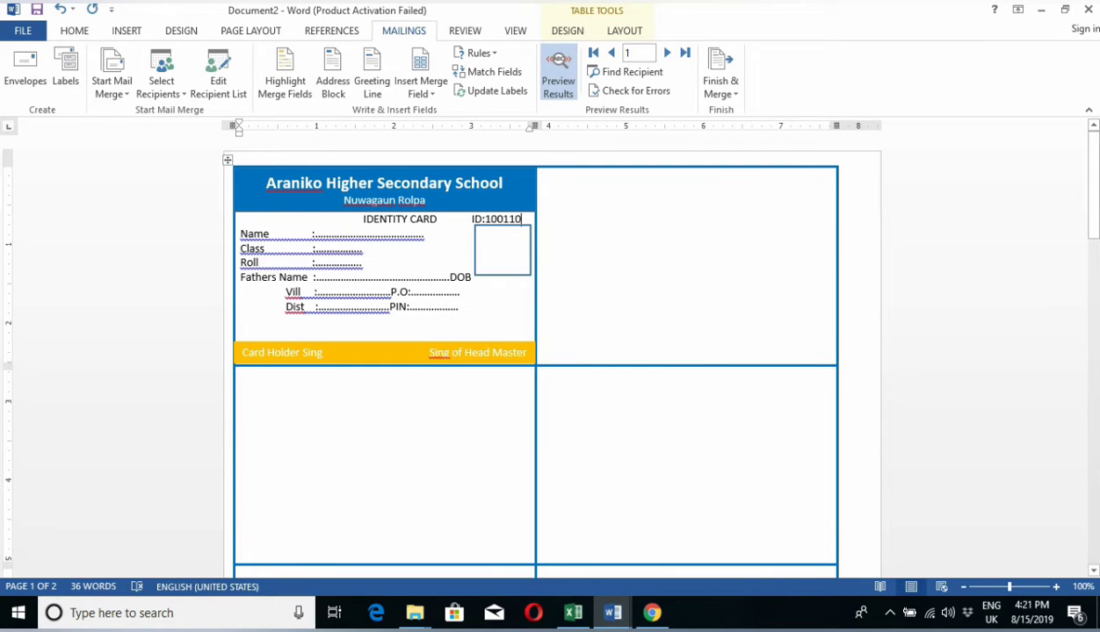
pyautogui.click(490, 90)
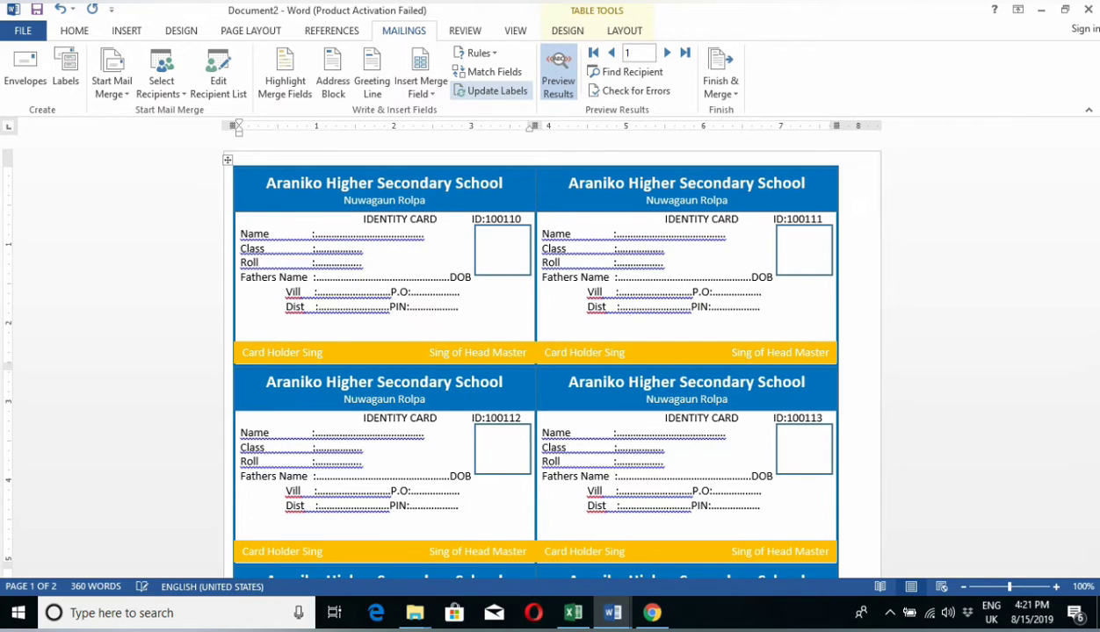
pyautogui.scroll(-3, 535, 351)
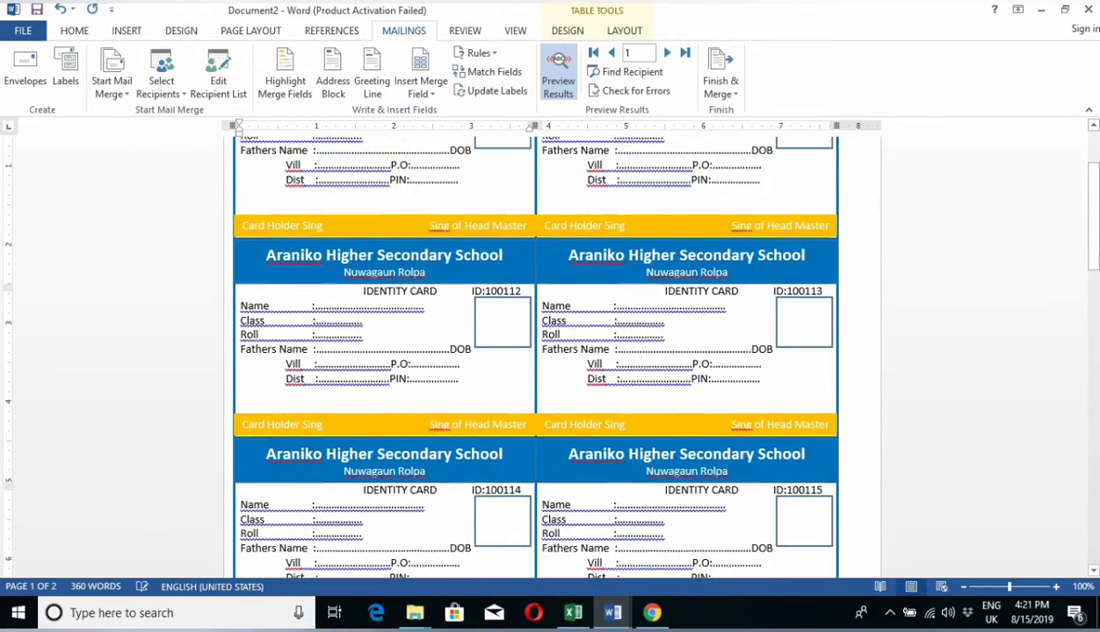
pyautogui.scroll(3, 536, 351)
pyautogui.scroll(-5, 536, 351)
pyautogui.scroll(-3, 536, 352)
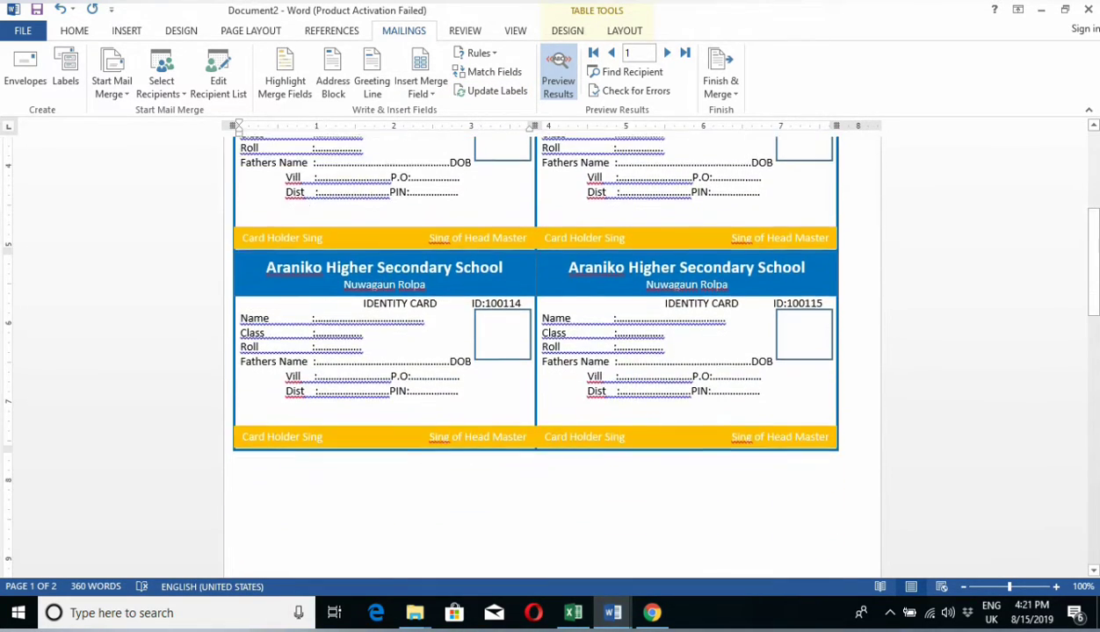
pyautogui.scroll(4, 536, 351)
pyautogui.scroll(2, 536, 352)
pyautogui.scroll(1, 536, 352)
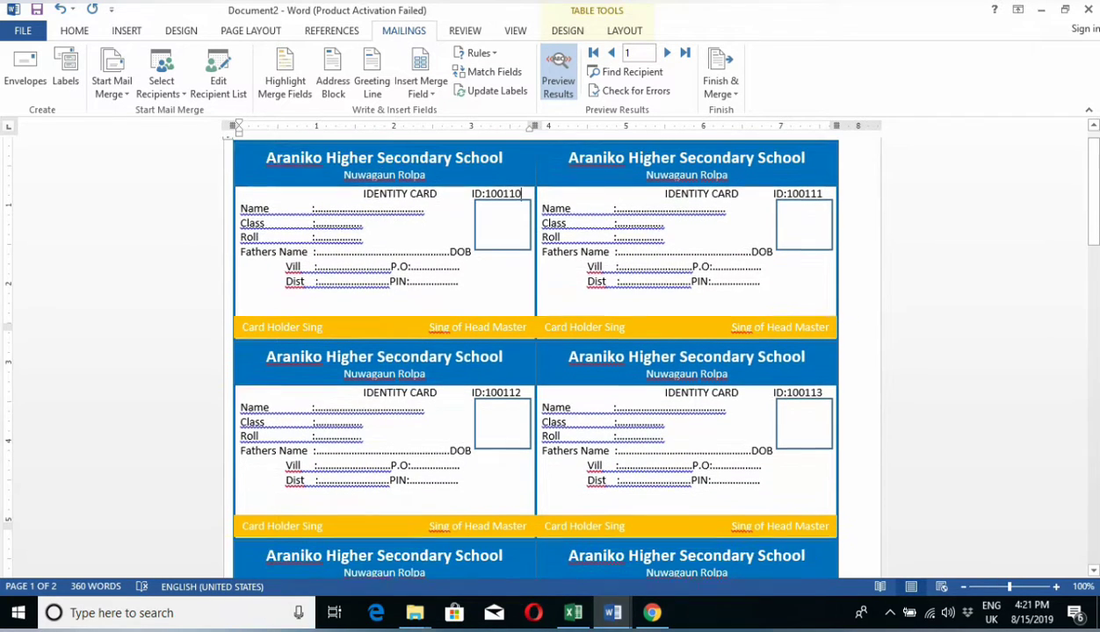
pyautogui.scroll(1, 536, 352)
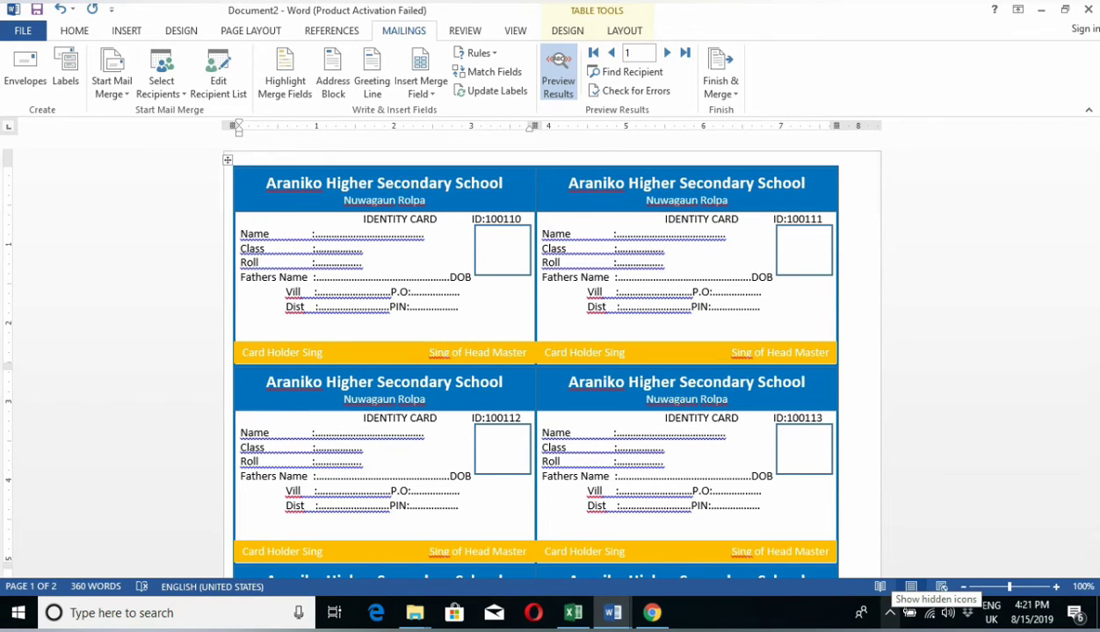
pyautogui.click(890, 613)
pyautogui.rightClick(873, 579)
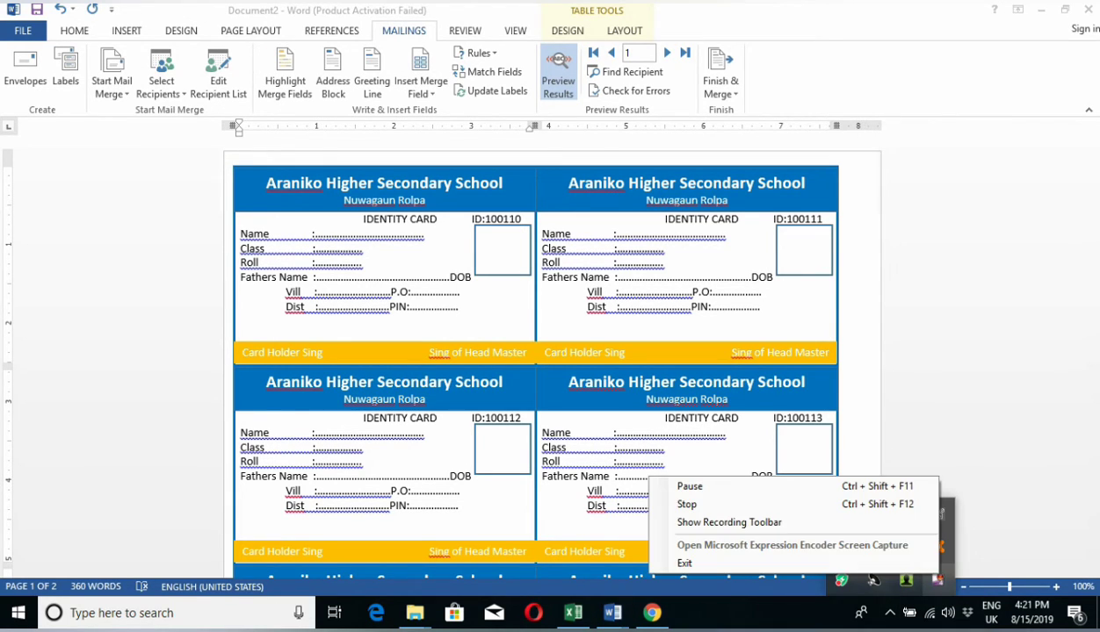